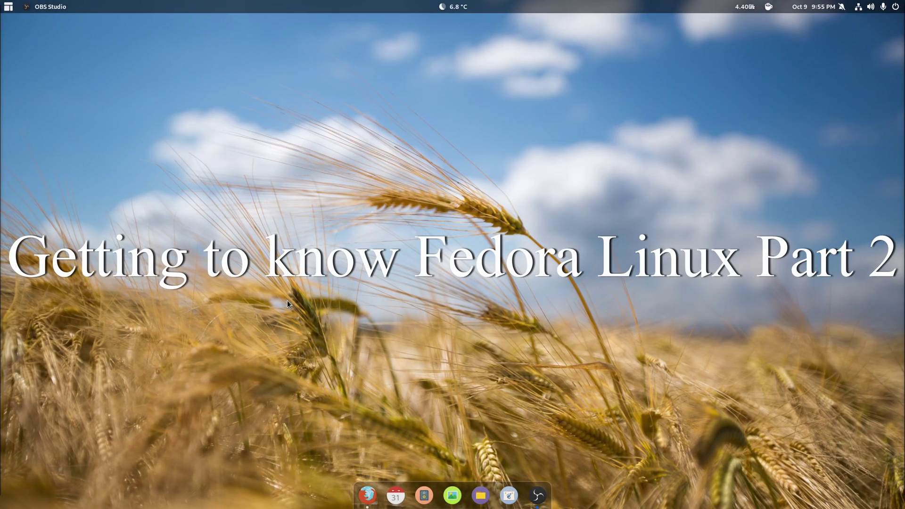
Step: Launch GNOME Software from the applications menu and bring up its empty search field
{"action": "left_click", "coordinate": [8, 6]}
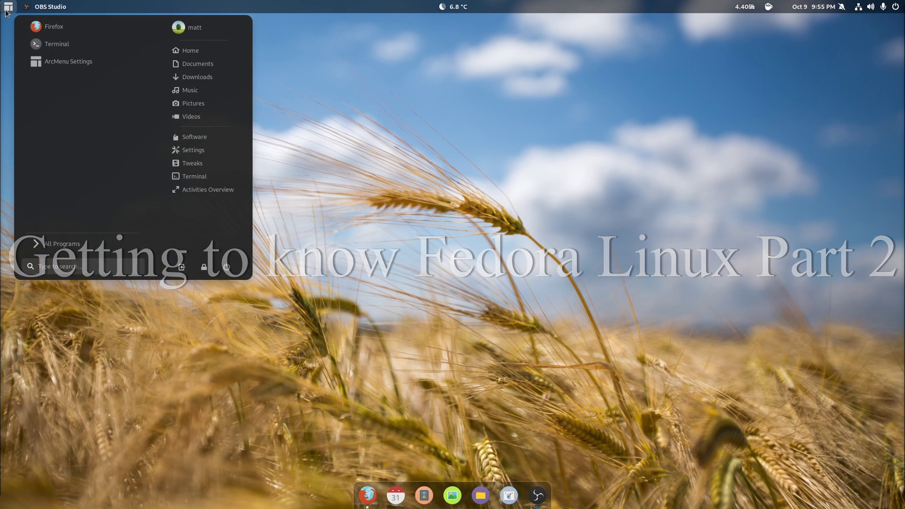
{"action": "left_click", "coordinate": [387, 246]}
{"action": "left_click", "coordinate": [509, 495]}
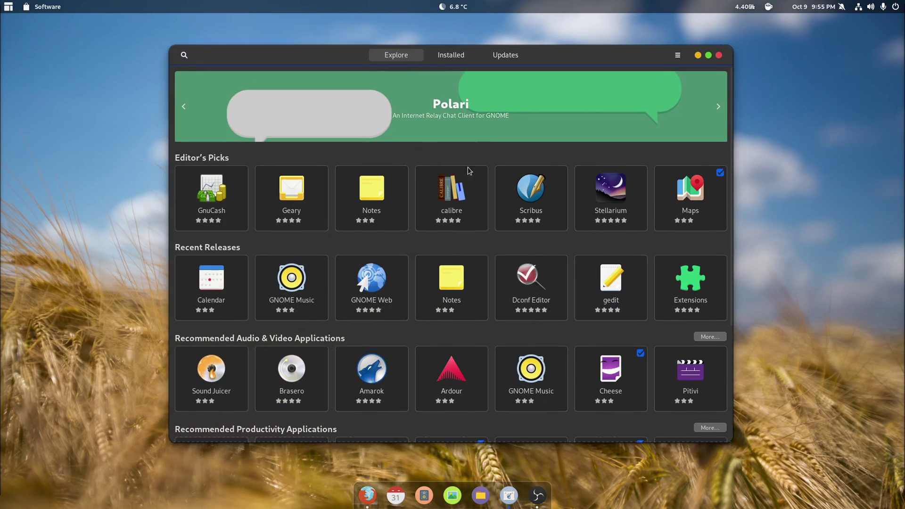
{"action": "left_click_drag", "start_coordinate": [488, 56], "coordinate": [485, 55]}
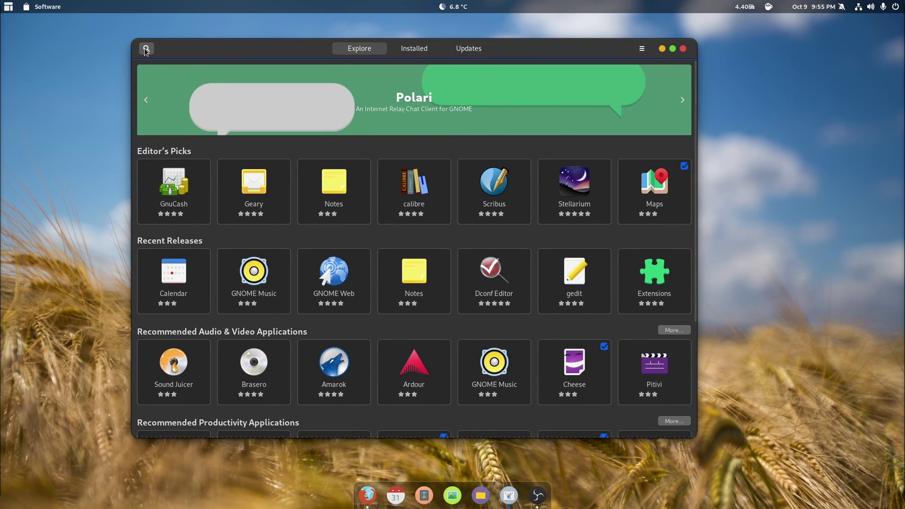
{"action": "left_click", "coordinate": [146, 49]}
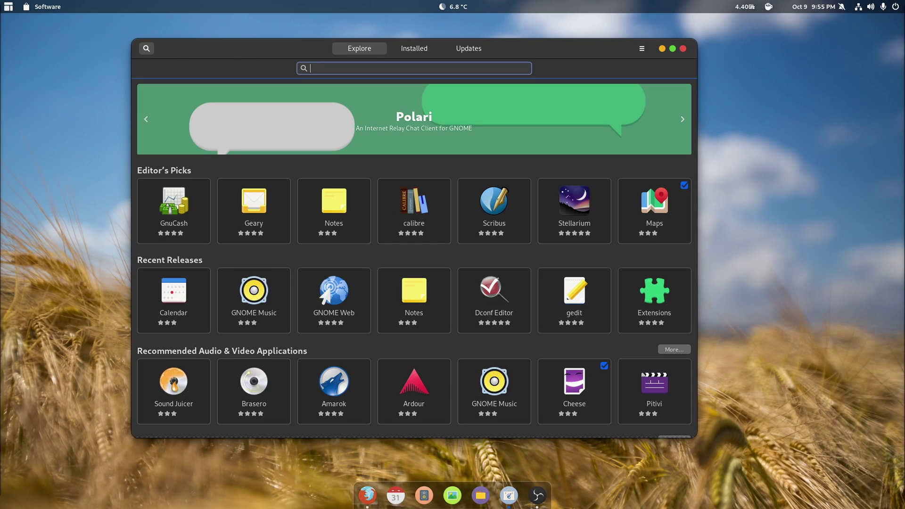
Step: In Firefox, fetch the Flathub repository file from flatpak.org's Fedora Quick Setup page
{"action": "key", "text": "alt+Tab"}
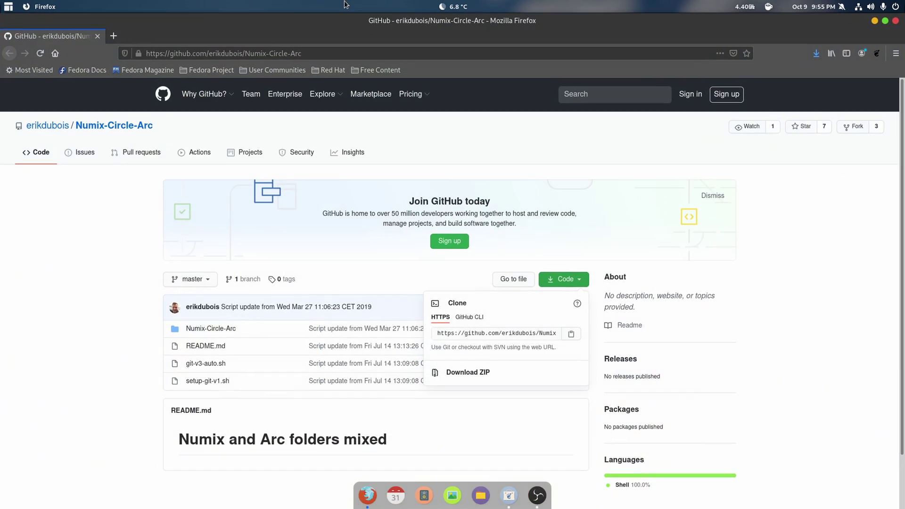
{"action": "key", "text": "alt+Left"}
{"action": "left_click", "coordinate": [189, 180]}
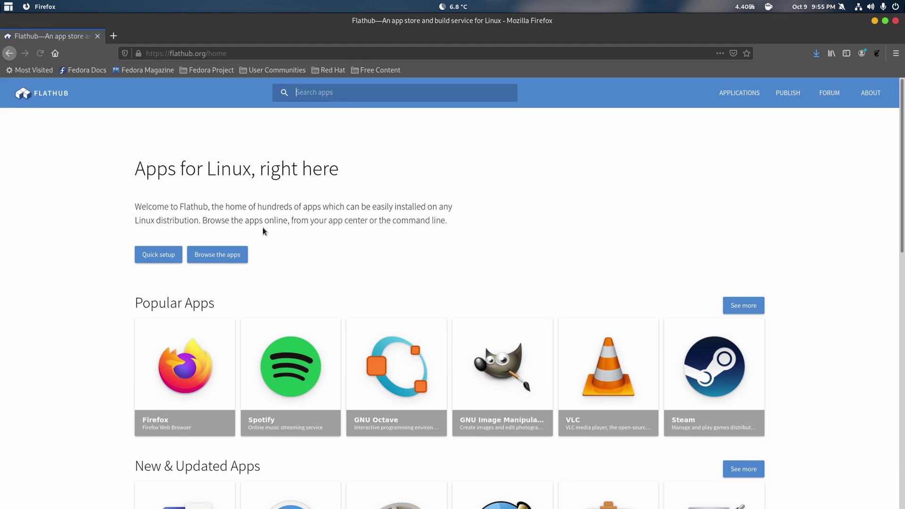
{"action": "left_click", "coordinate": [170, 253]}
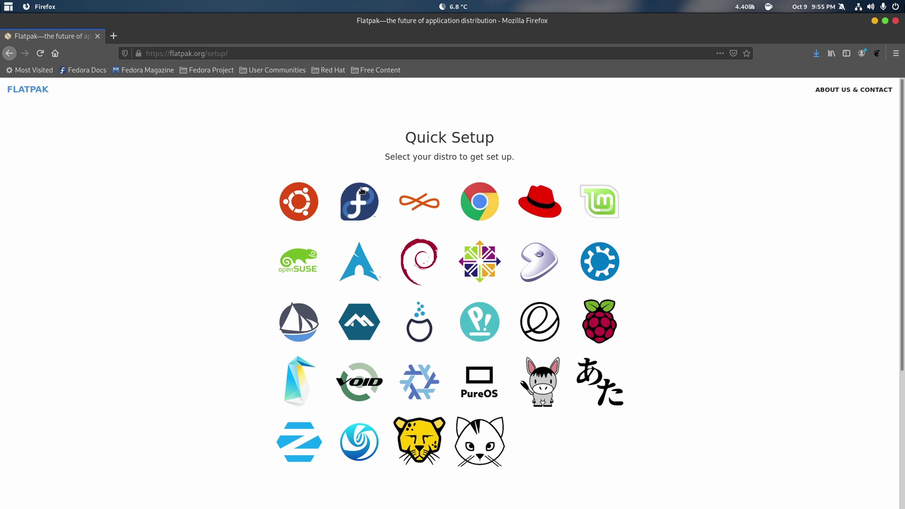
{"action": "left_click", "coordinate": [358, 204]}
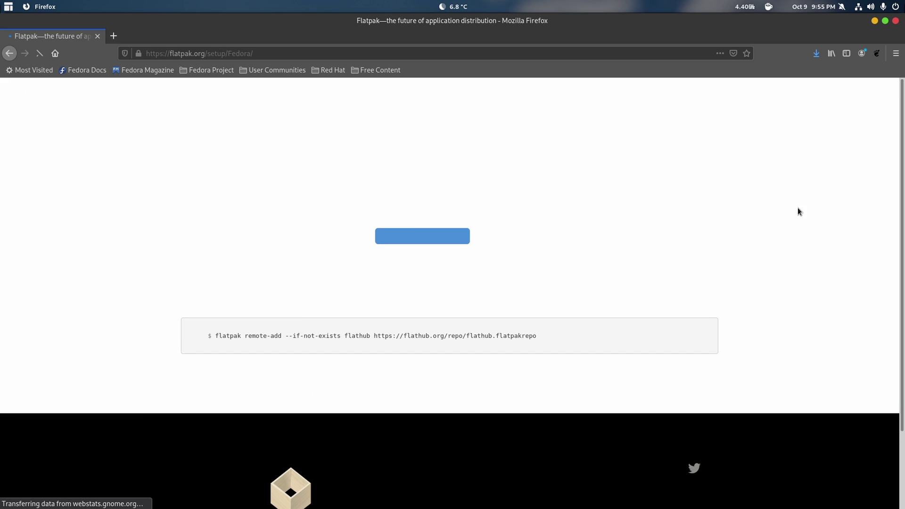
{"action": "left_click", "coordinate": [424, 244]}
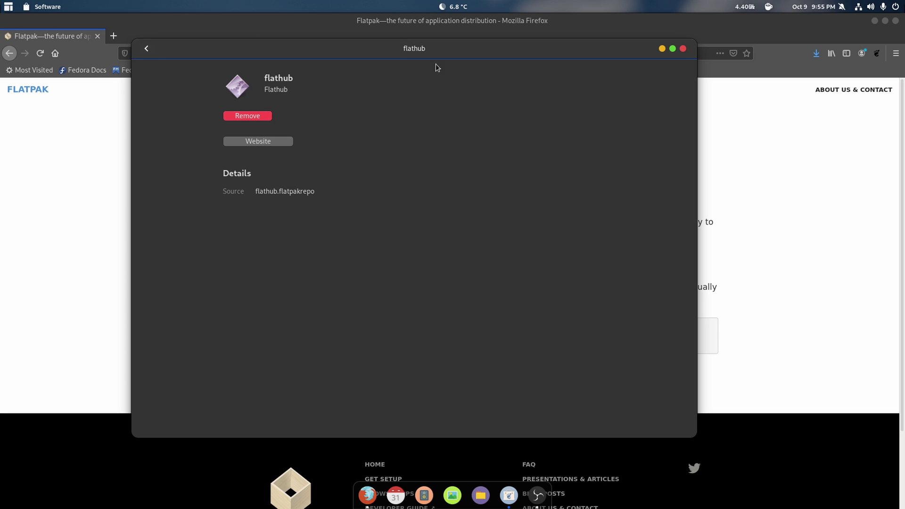
Step: Close Firefox, move the flathub details window aside, and launch System Monitor via 'sys'
{"action": "left_click", "coordinate": [897, 22]}
{"action": "left_click_drag", "start_coordinate": [433, 55], "coordinate": [624, 43]}
{"action": "left_click", "coordinate": [10, 5]}
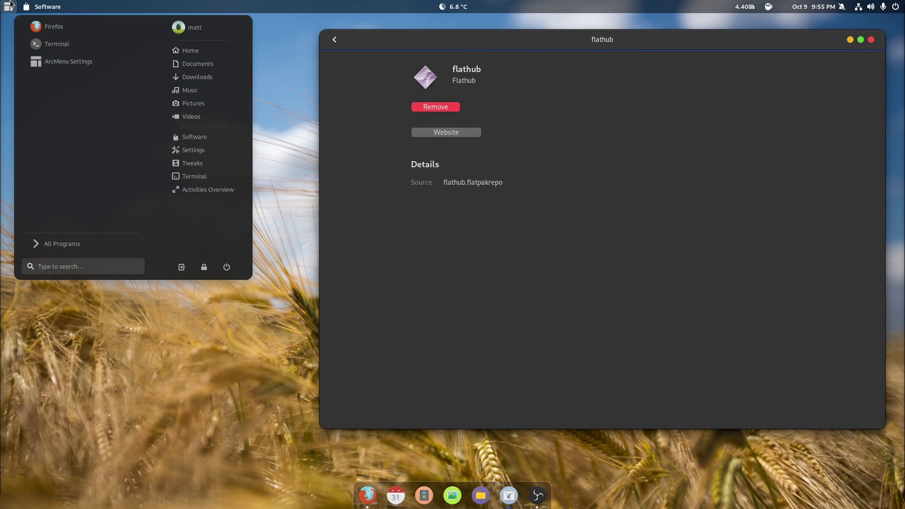
{"action": "type", "text": "sys"}
{"action": "key", "text": "Return"}
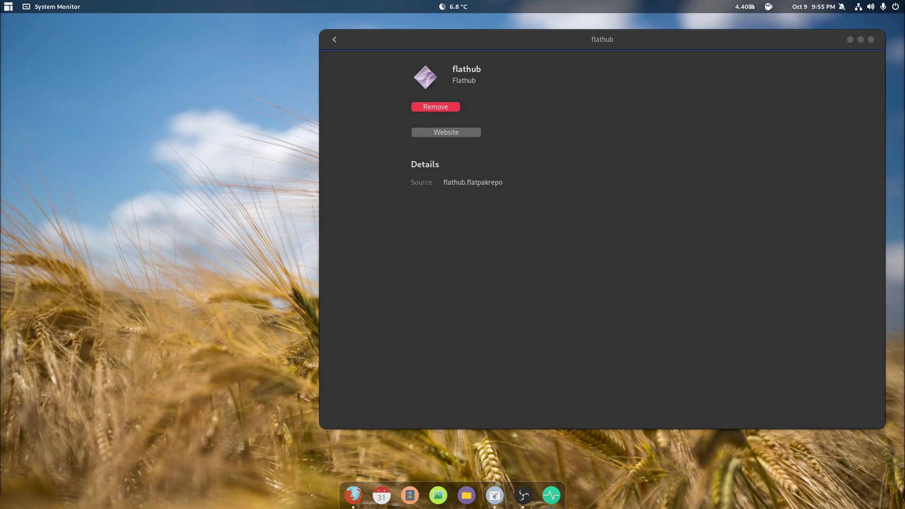
Step: Kill the gnome-software process from System Monitor's Processes list, then return to Software
{"action": "left_click_drag", "start_coordinate": [54, 31], "coordinate": [254, 31]}
{"action": "scroll", "coordinate": [301, 202], "scroll_direction": "down", "scroll_amount": 5}
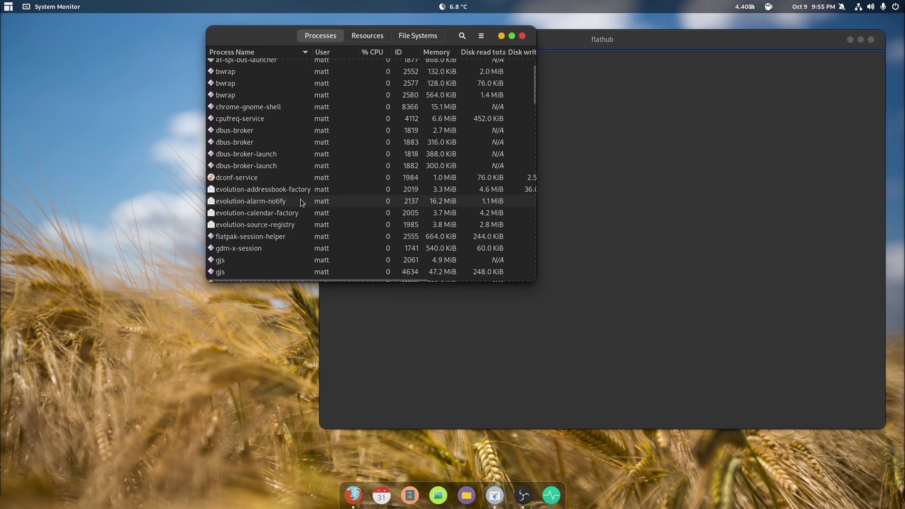
{"action": "scroll", "coordinate": [301, 202], "scroll_direction": "down", "scroll_amount": 3}
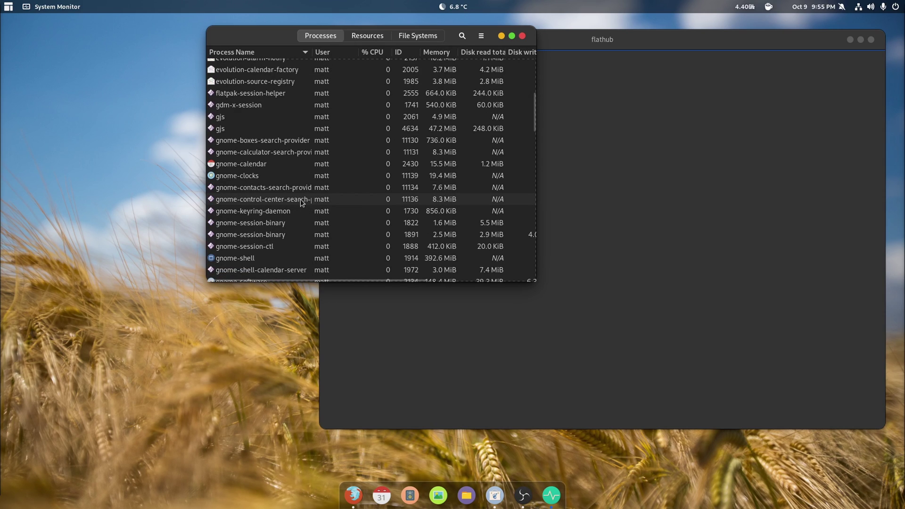
{"action": "scroll", "coordinate": [301, 202], "scroll_direction": "down", "scroll_amount": 4}
{"action": "left_click", "coordinate": [251, 198]}
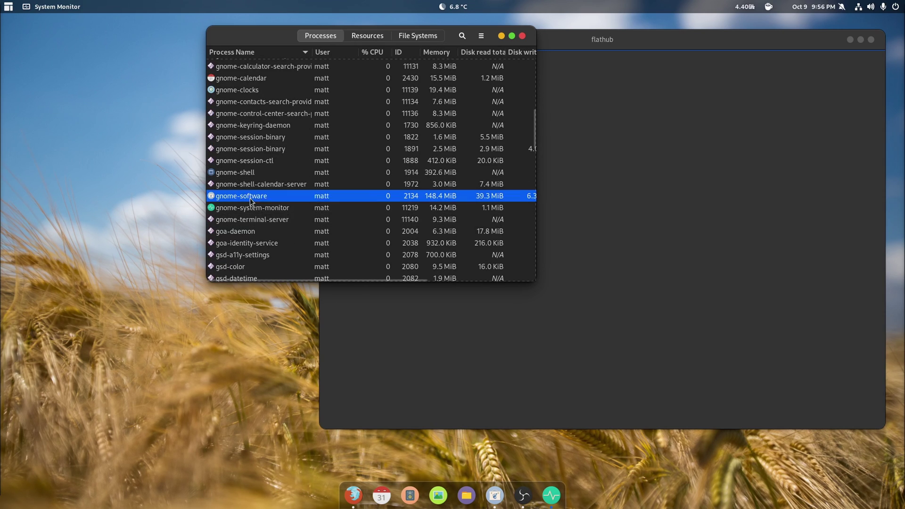
{"action": "right_click", "coordinate": [250, 198]}
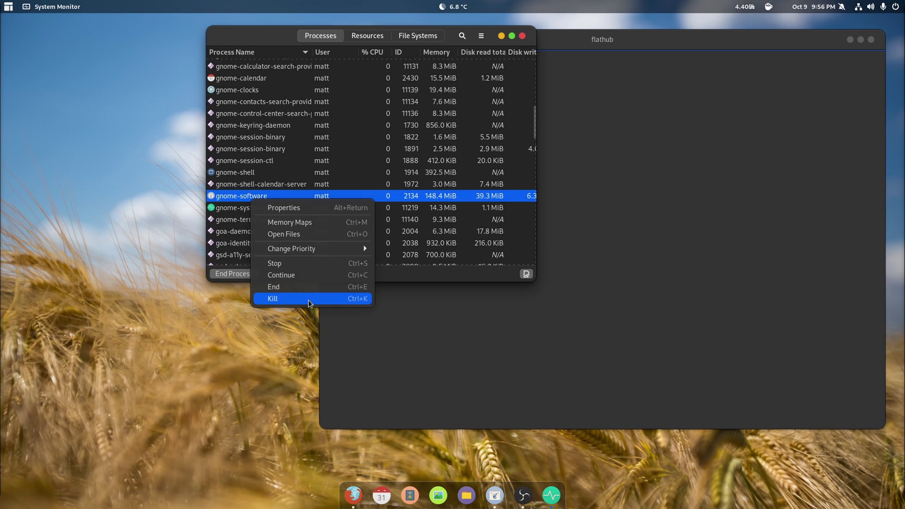
{"action": "left_click", "coordinate": [308, 299]}
{"action": "left_click", "coordinate": [434, 332]}
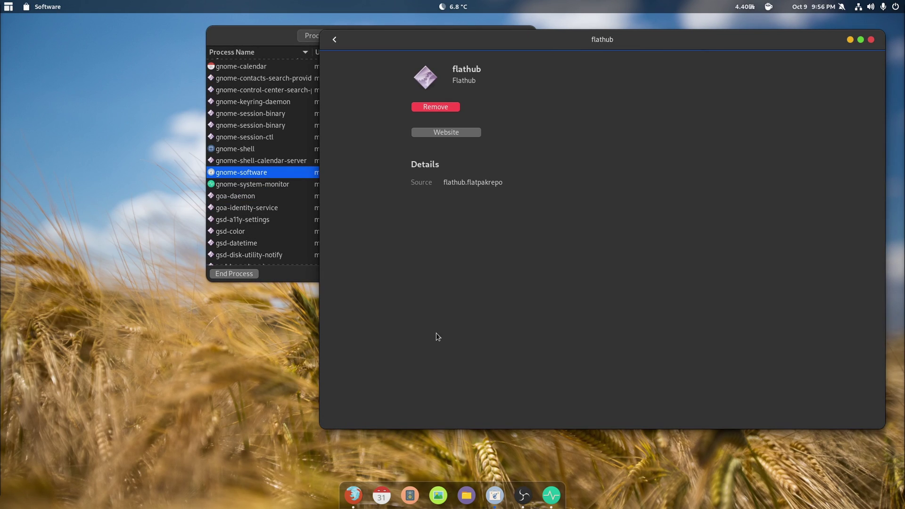
Step: Search the store for 'discord' and install Discord from its details page
{"action": "left_click", "coordinate": [335, 39]}
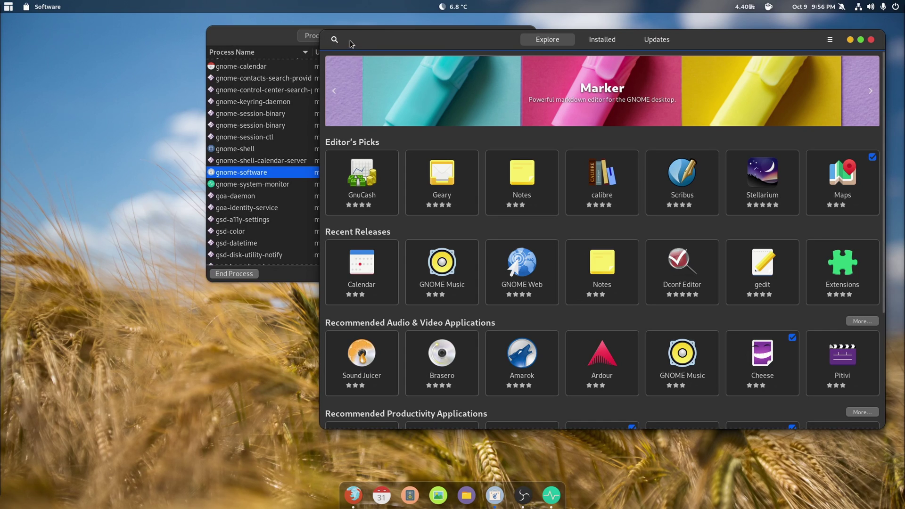
{"action": "left_click", "coordinate": [335, 41]}
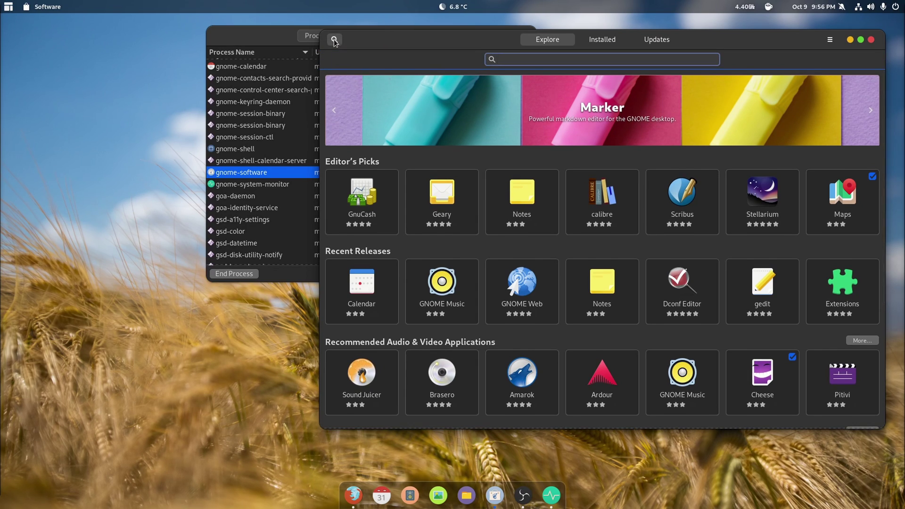
{"action": "type", "text": "discor"}
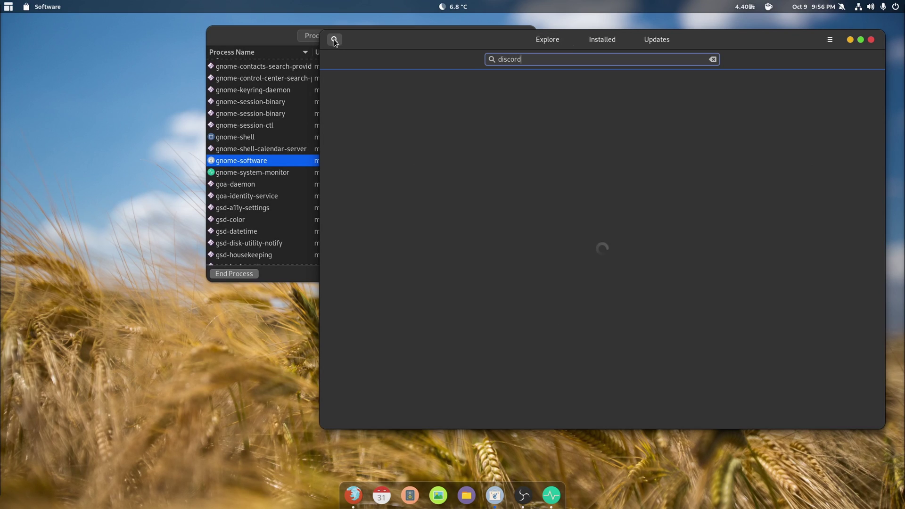
{"action": "type", "text": "d"}
{"action": "left_click", "coordinate": [441, 106]}
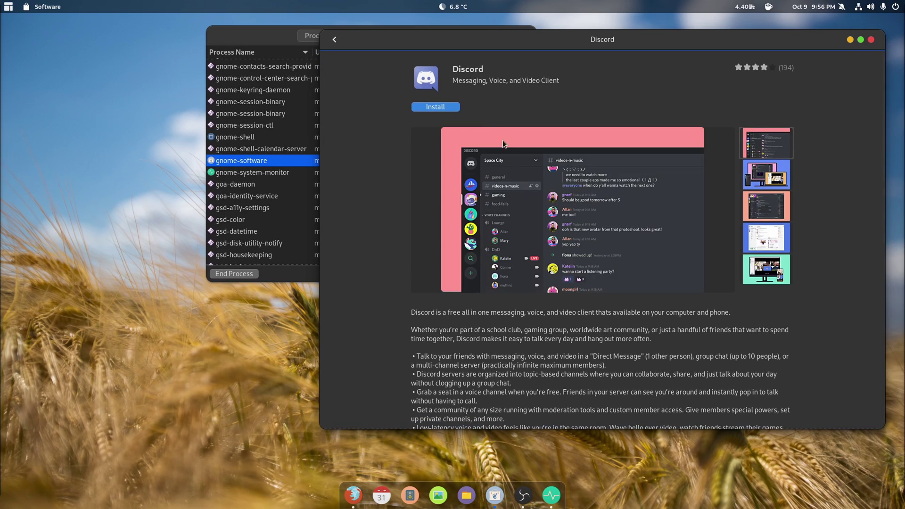
{"action": "left_click", "coordinate": [433, 107]}
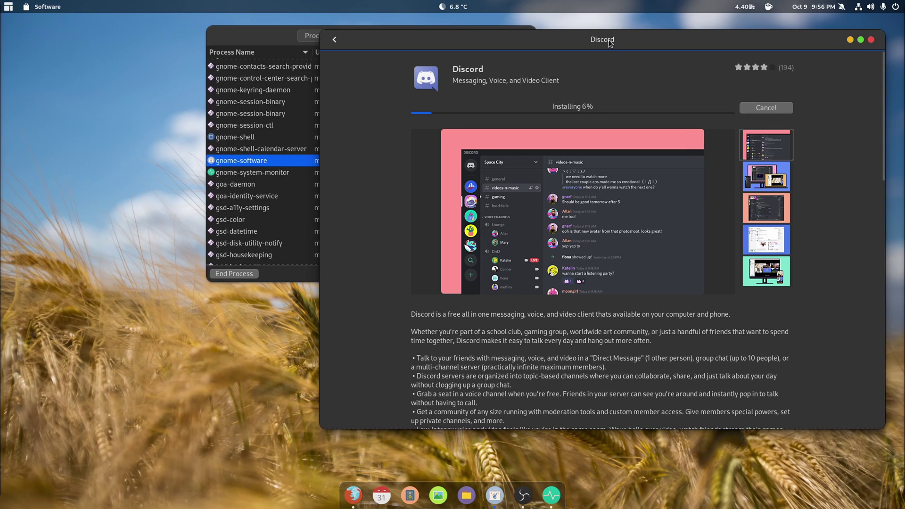
{"action": "left_click_drag", "start_coordinate": [609, 43], "coordinate": [404, 49]}
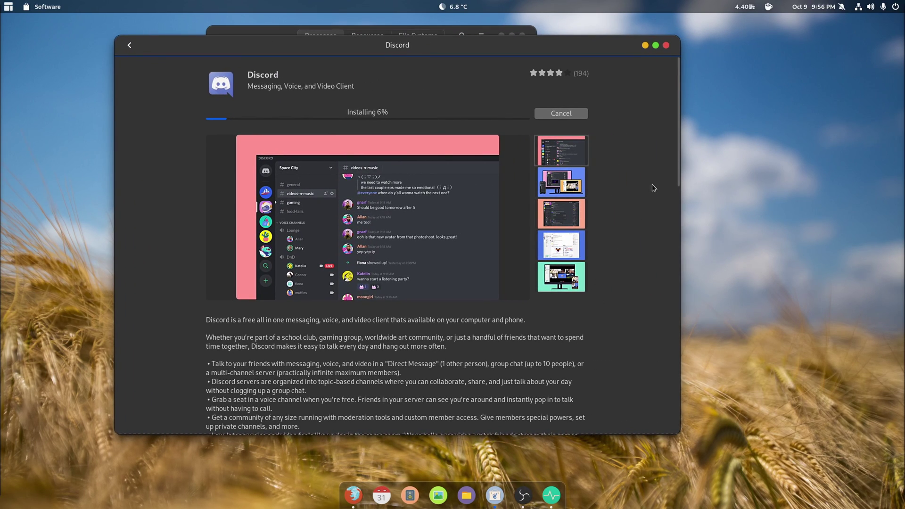
{"action": "scroll", "coordinate": [653, 184], "scroll_direction": "down", "scroll_amount": 5}
{"action": "scroll", "coordinate": [652, 185], "scroll_direction": "up", "scroll_amount": 5}
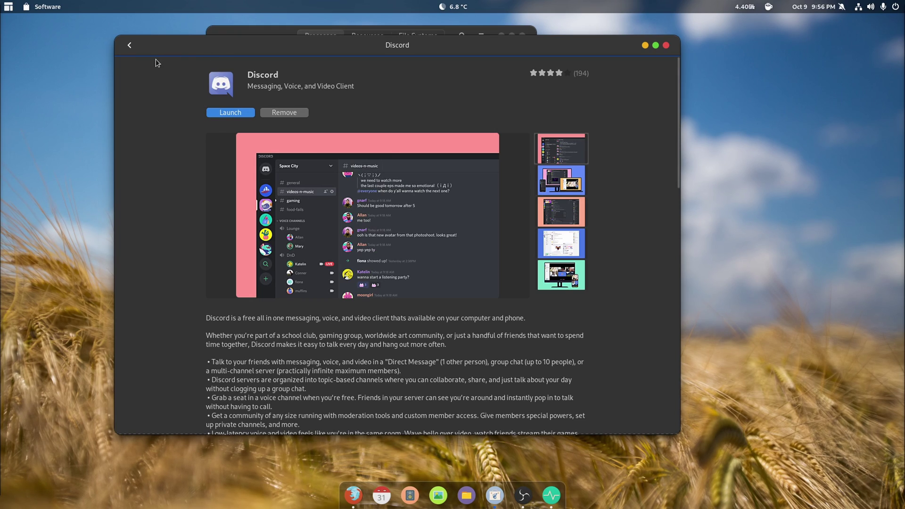
Step: Search 'obs', check OBS Studio's version in its Details, and return to the results
{"action": "left_click", "coordinate": [130, 46]}
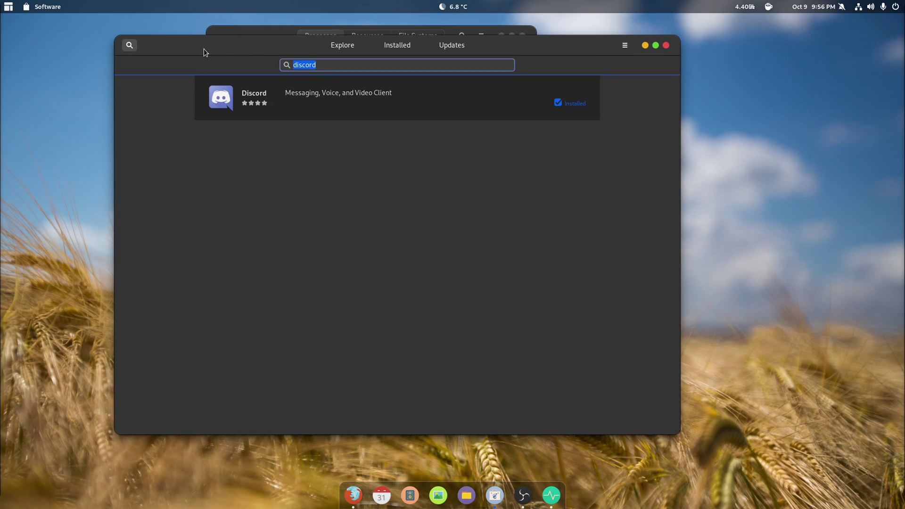
{"action": "type", "text": "obs"}
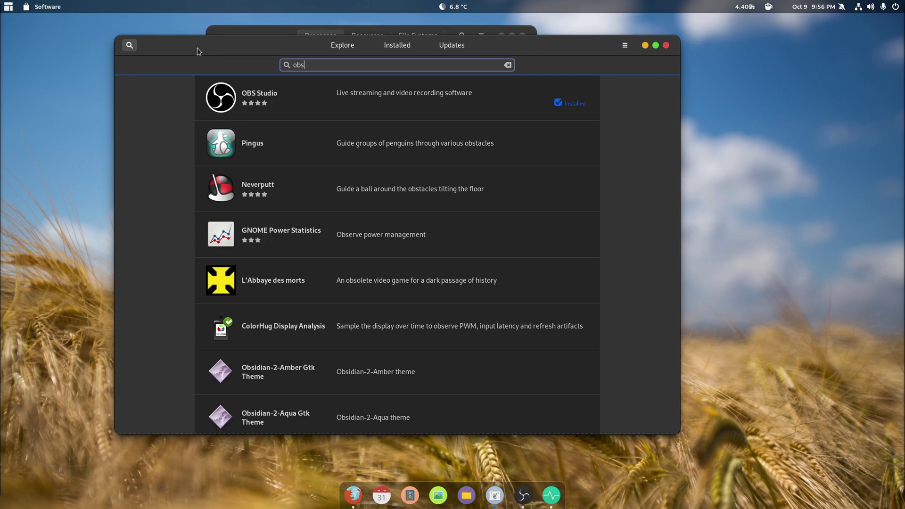
{"action": "left_click", "coordinate": [366, 100]}
{"action": "scroll", "coordinate": [545, 292], "scroll_direction": "down", "scroll_amount": 5}
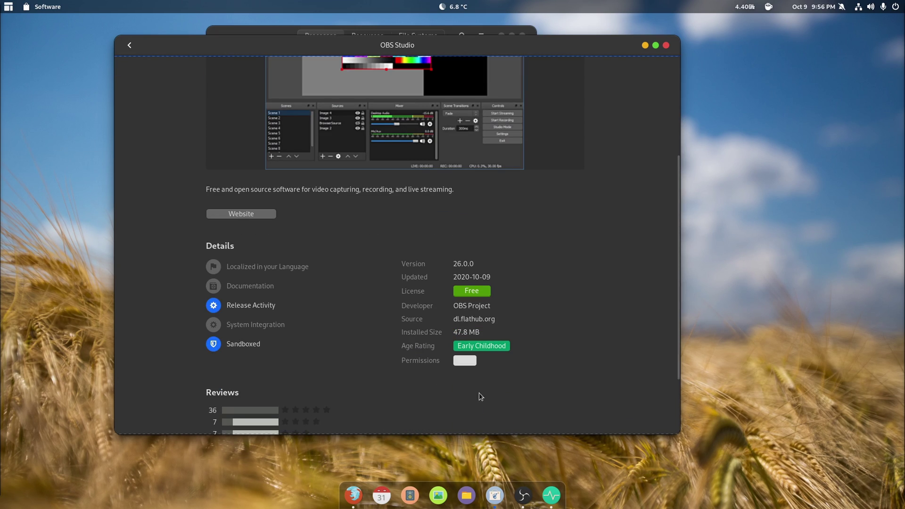
{"action": "left_click_drag", "start_coordinate": [482, 262], "coordinate": [438, 261]}
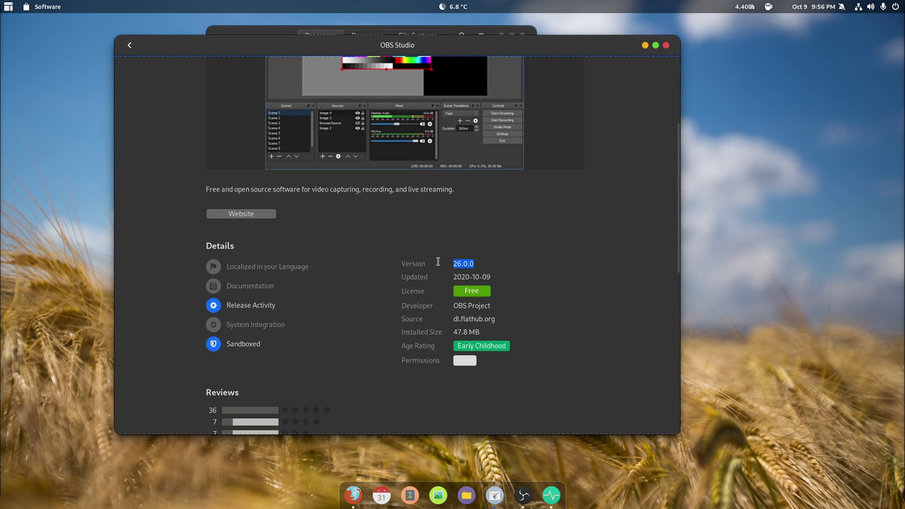
{"action": "left_click", "coordinate": [558, 262]}
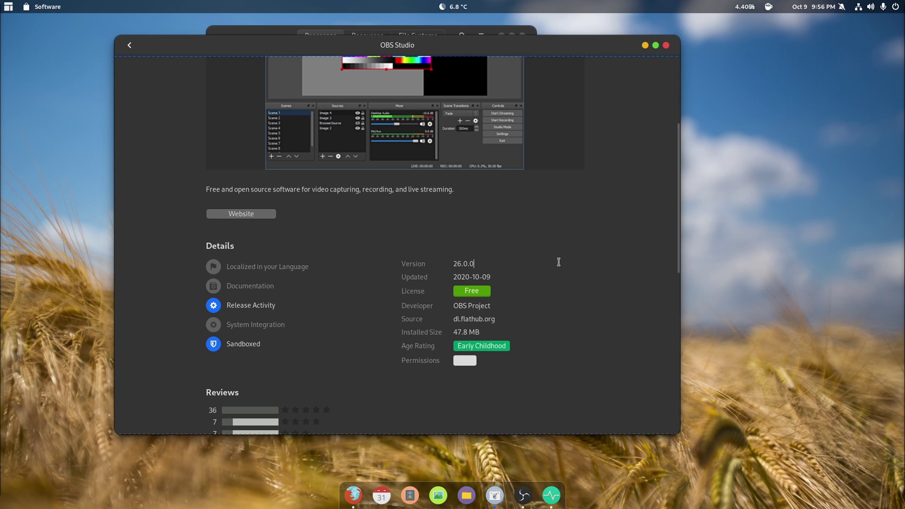
{"action": "left_click", "coordinate": [128, 47]}
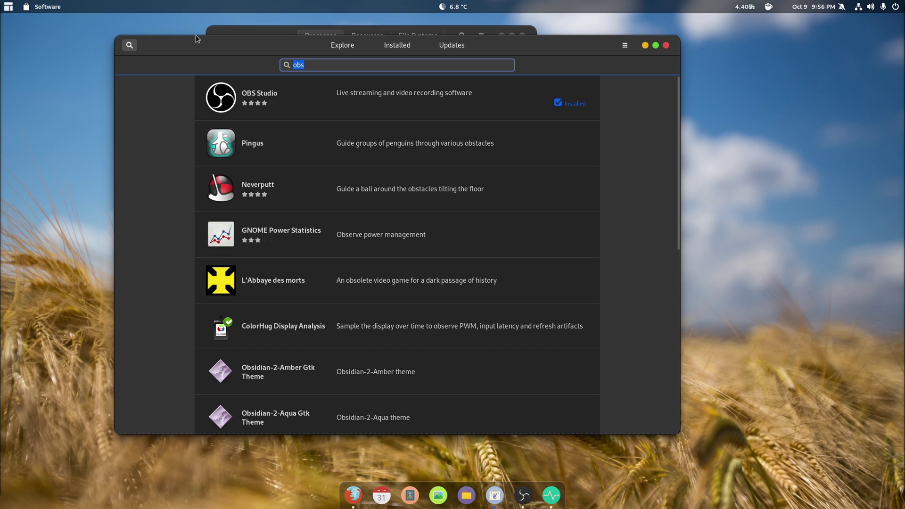
Step: Search 'chrom' and enable the google-chrome repository in Software Repositories, entering the account password
{"action": "type", "text": "chrom"}
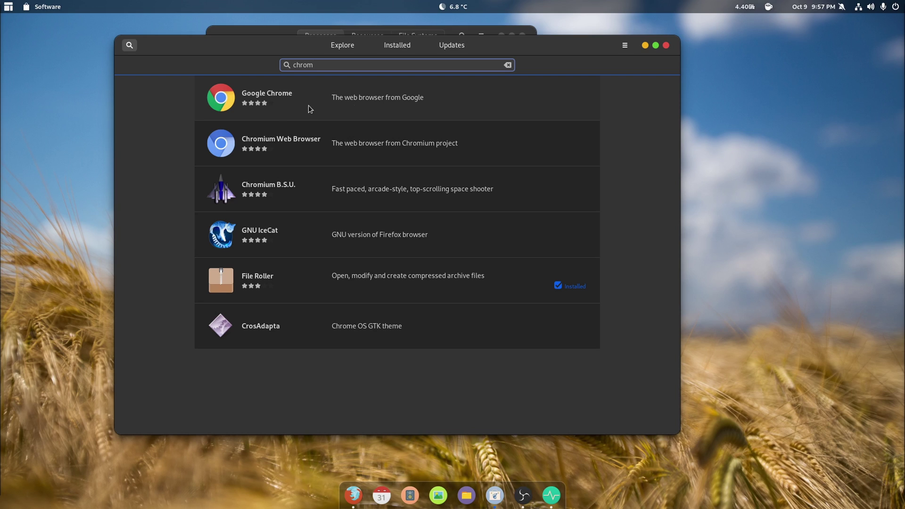
{"action": "left_click", "coordinate": [625, 45]}
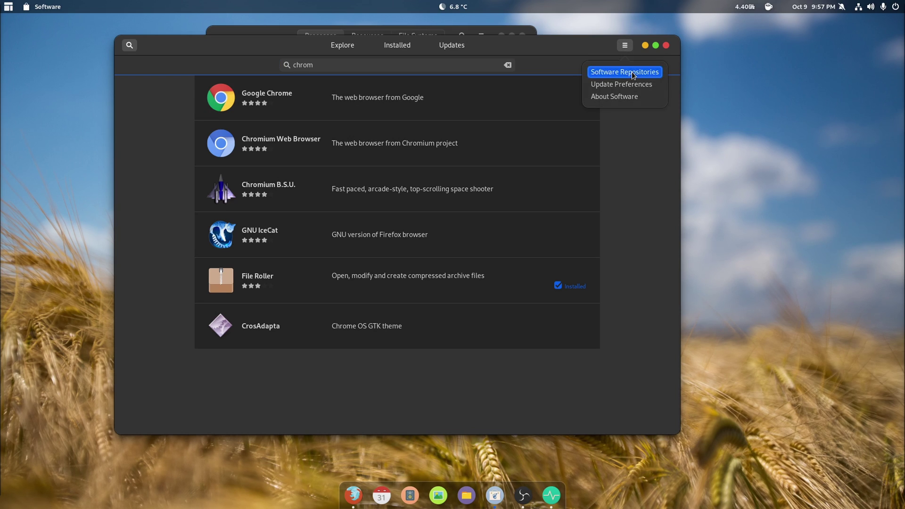
{"action": "left_click", "coordinate": [633, 73]}
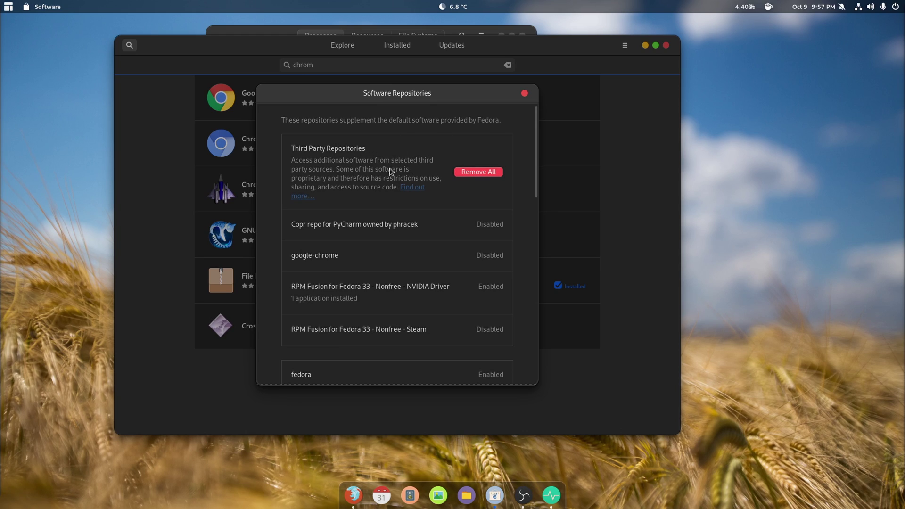
{"action": "left_click", "coordinate": [501, 257]}
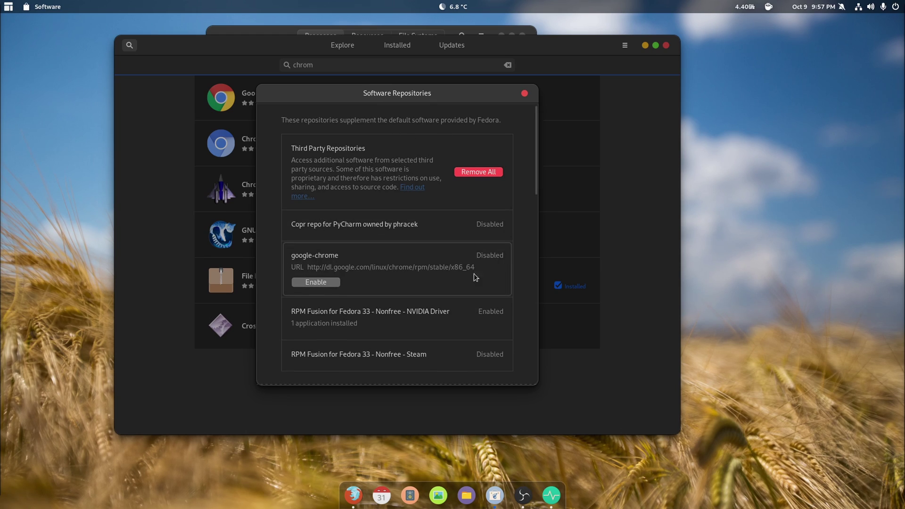
{"action": "left_click", "coordinate": [316, 282]}
{"action": "type", "text": "********"}
{"action": "key", "text": "Return"}
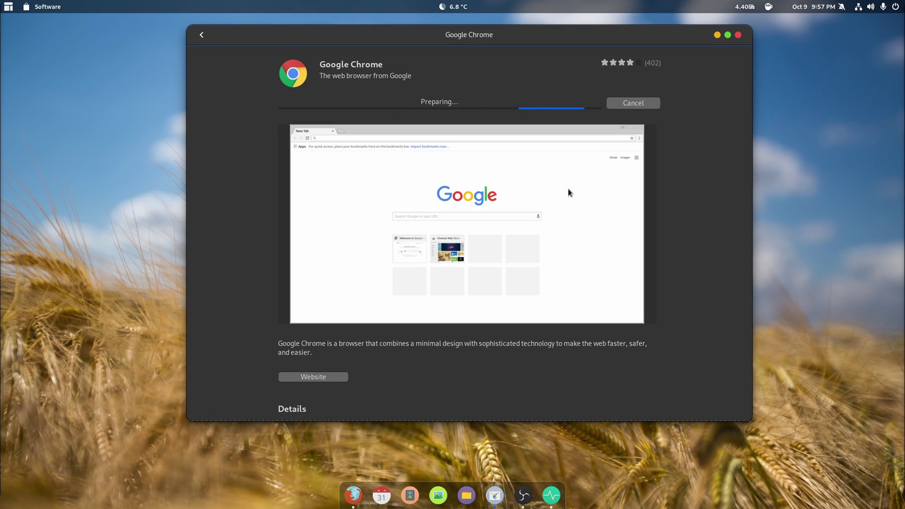
{"action": "scroll", "coordinate": [568, 191], "scroll_direction": "down", "scroll_amount": 3}
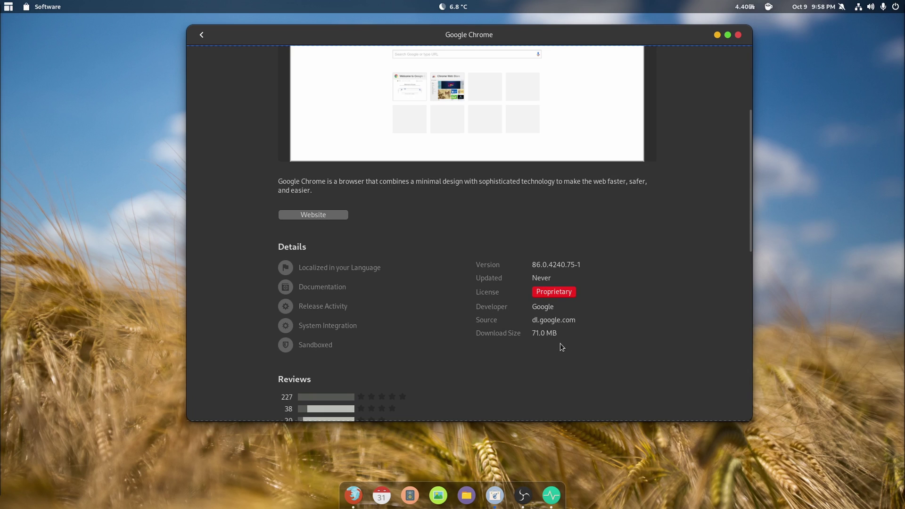
{"action": "scroll", "coordinate": [560, 343], "scroll_direction": "down", "scroll_amount": 6}
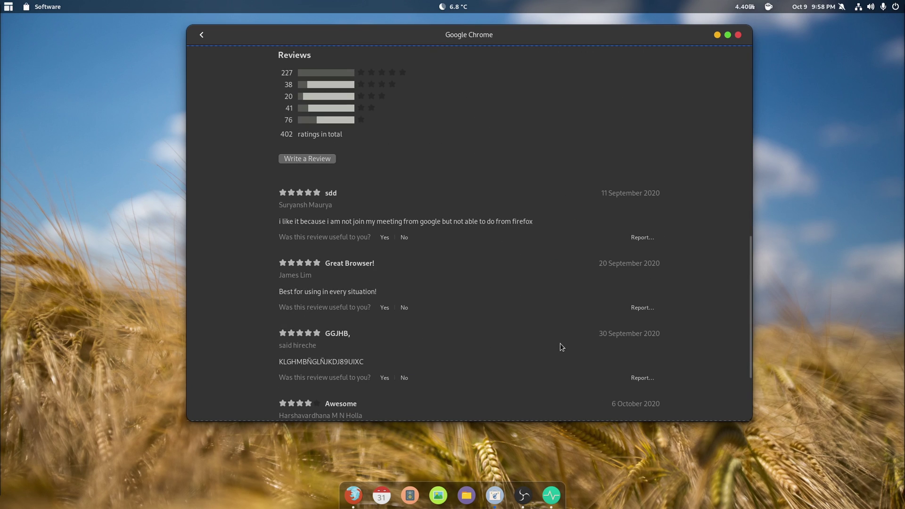
{"action": "scroll", "coordinate": [560, 347], "scroll_direction": "up", "scroll_amount": 10}
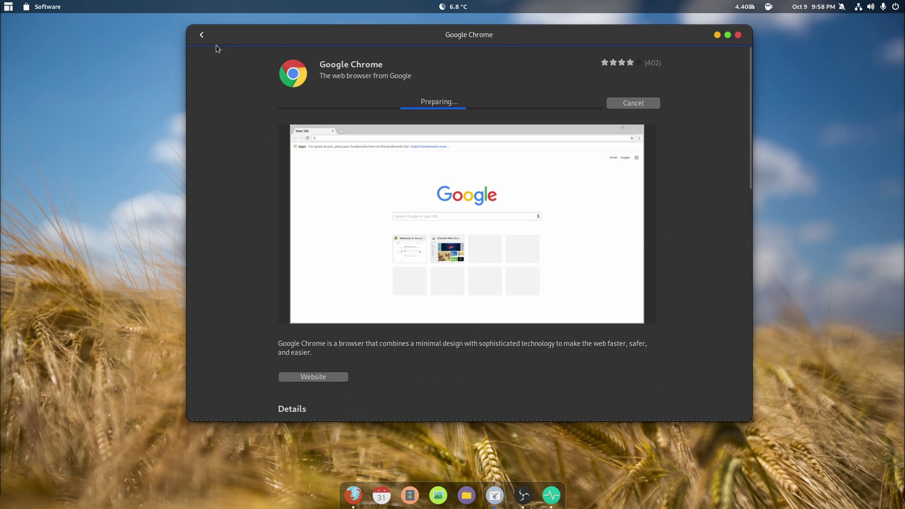
{"action": "left_click_drag", "start_coordinate": [326, 37], "coordinate": [275, 50]}
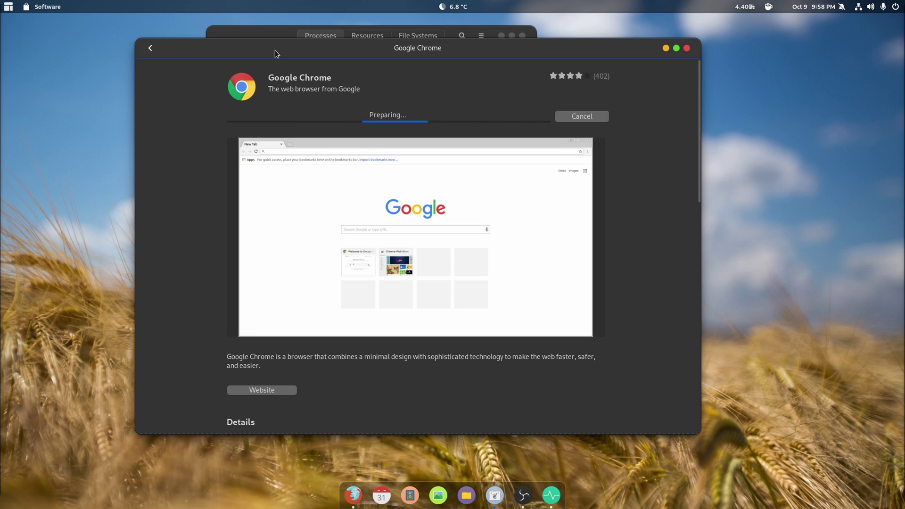
Step: Replace the search with 'spot', start installing Spotify, then clear the search field
{"action": "left_click", "coordinate": [150, 48]}
{"action": "left_click", "coordinate": [336, 68]}
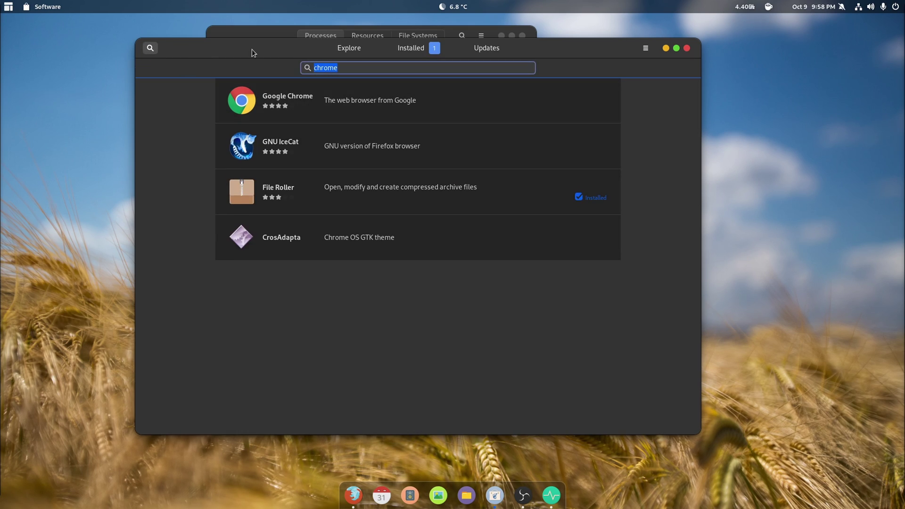
{"action": "type", "text": "spot"}
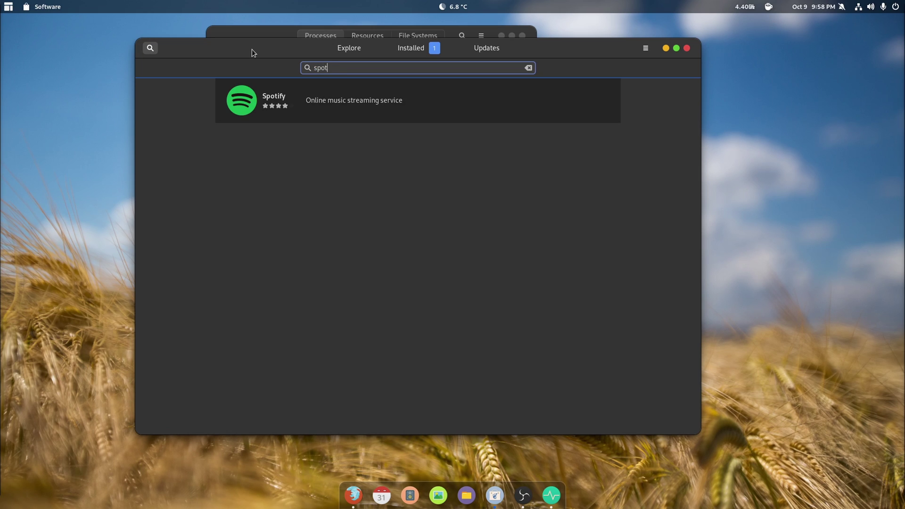
{"action": "left_click", "coordinate": [313, 92]}
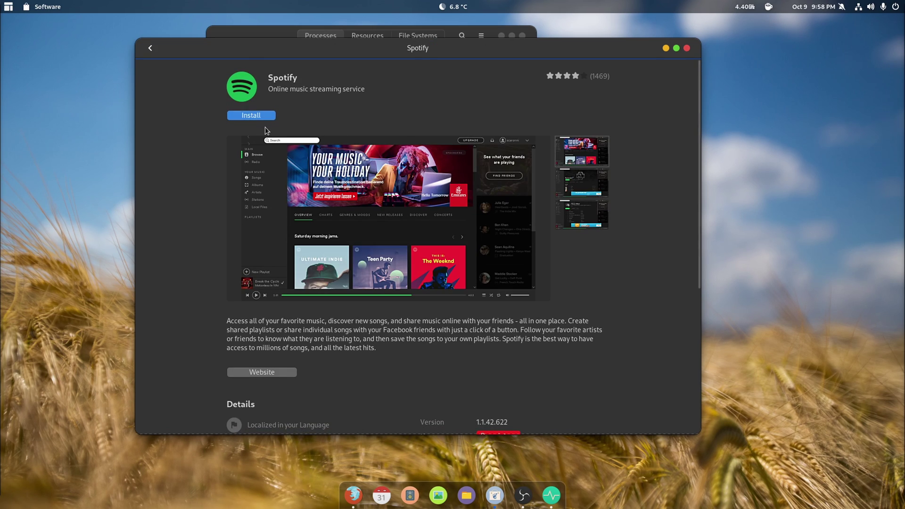
{"action": "left_click", "coordinate": [236, 117]}
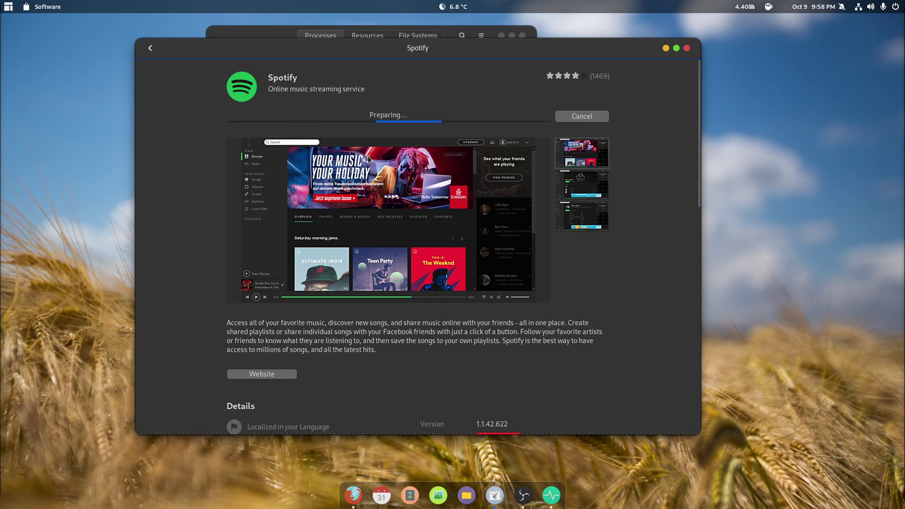
{"action": "left_click", "coordinate": [151, 48]}
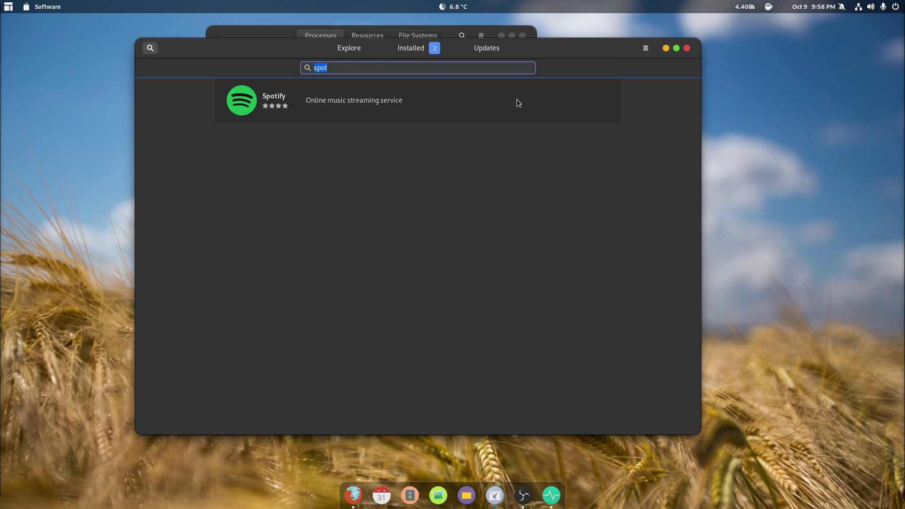
{"action": "key", "text": "BackSpace"}
Step: Enter 'google desktop' as the store search query
{"action": "type", "text": "google"}
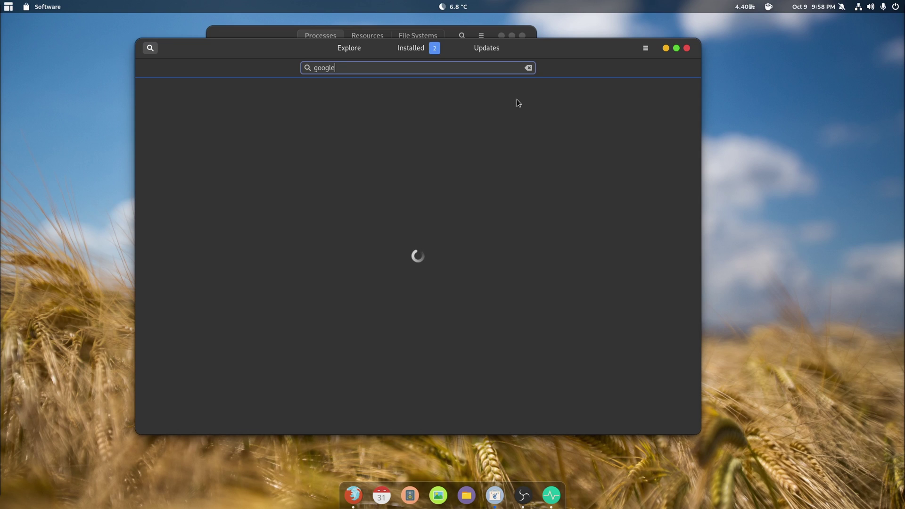
{"action": "type", "text": " desktop"}
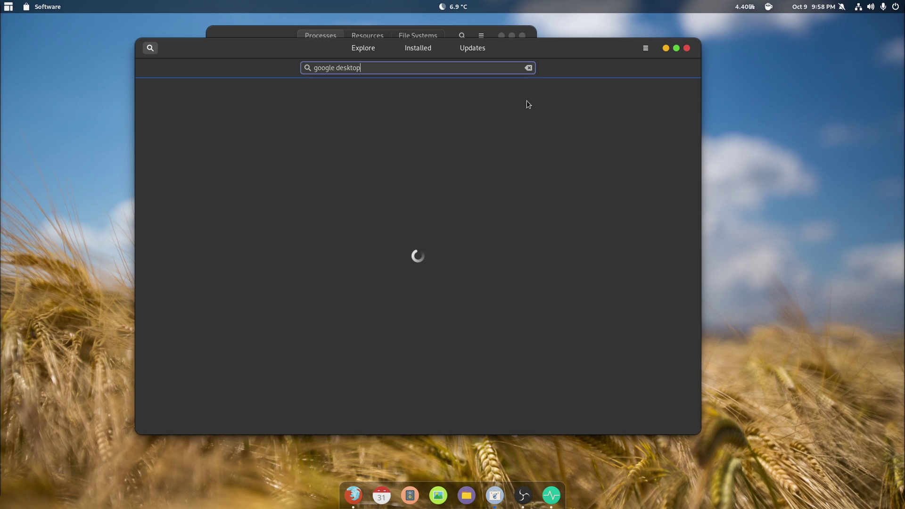
{"action": "left_click_drag", "start_coordinate": [501, 44], "coordinate": [500, 31]}
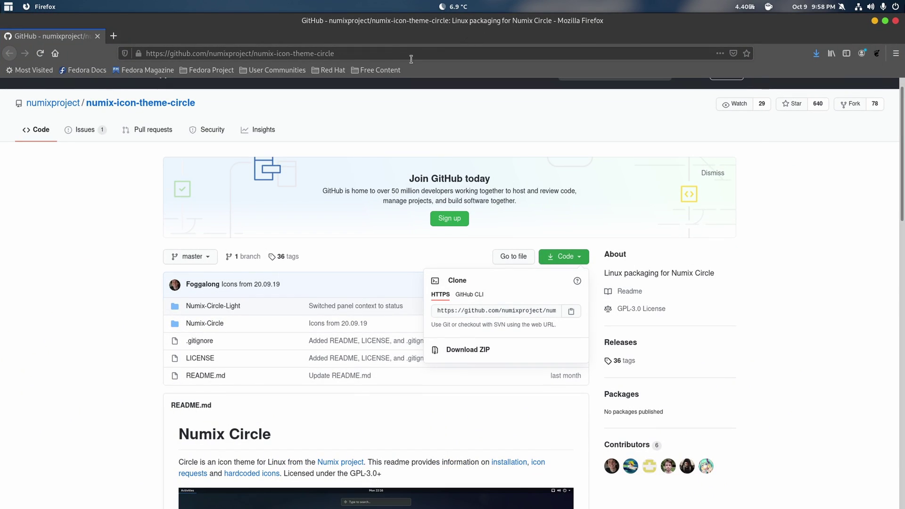
Step: Search the web for 'google desktop music player' and open the Google Play Music Desktop Player result
{"action": "key", "text": "ctrl+l"}
{"action": "type", "text": "goo"}
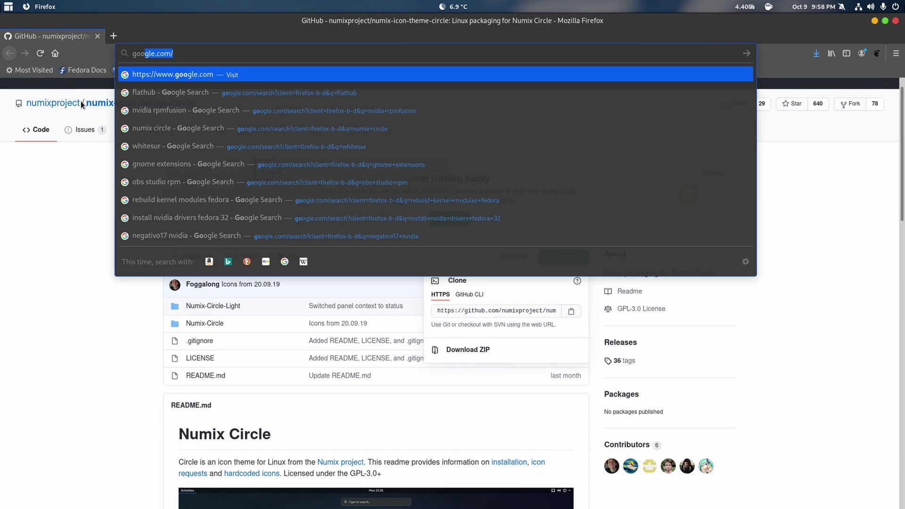
{"action": "type", "text": "gle desktop music player"}
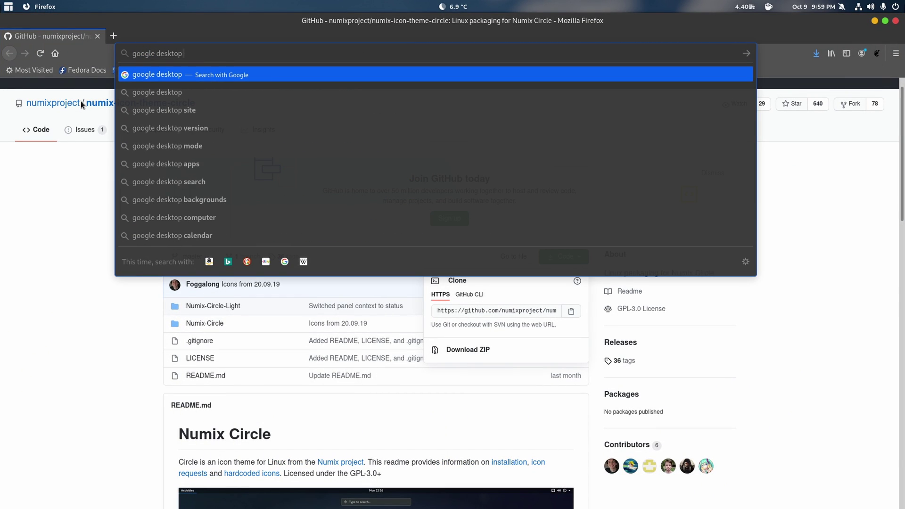
{"action": "key", "text": "Return"}
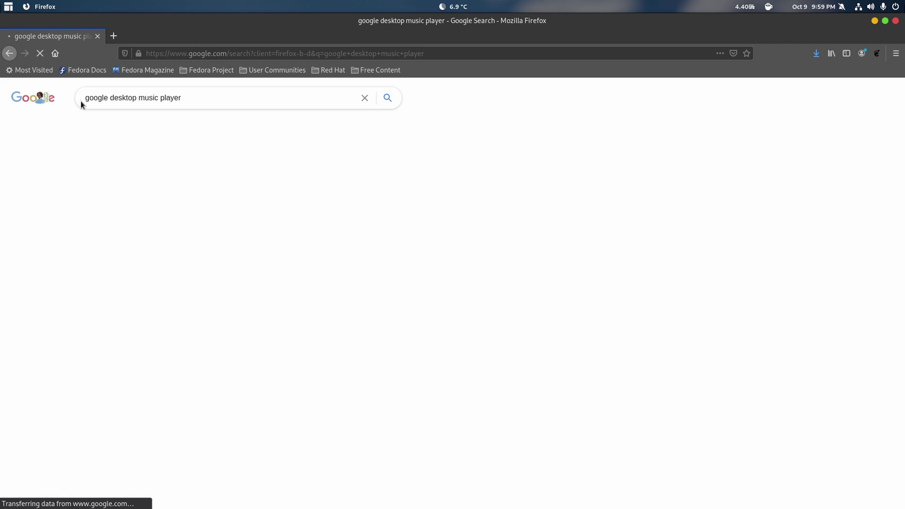
{"action": "left_click", "coordinate": [128, 178]}
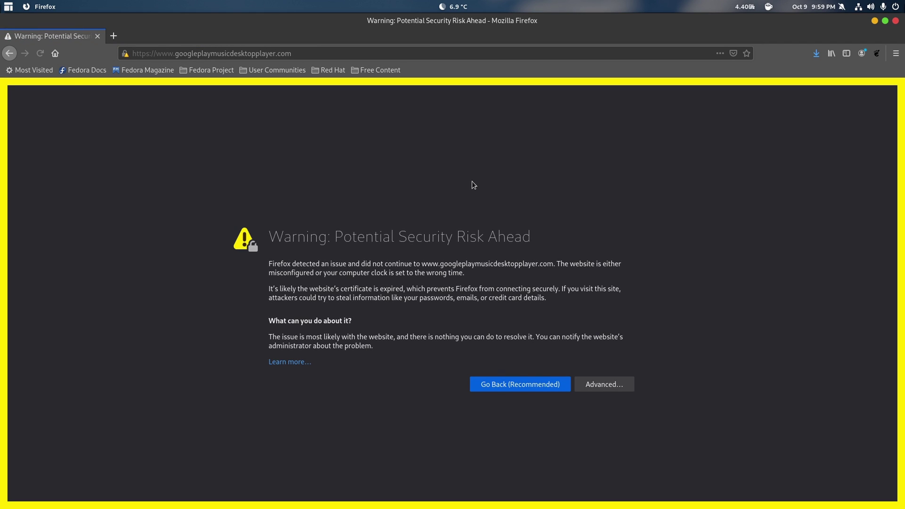
Step: Get past the expired-certificate warning to reach the player's homepage
{"action": "left_click", "coordinate": [294, 362]}
{"action": "left_click", "coordinate": [75, 37]}
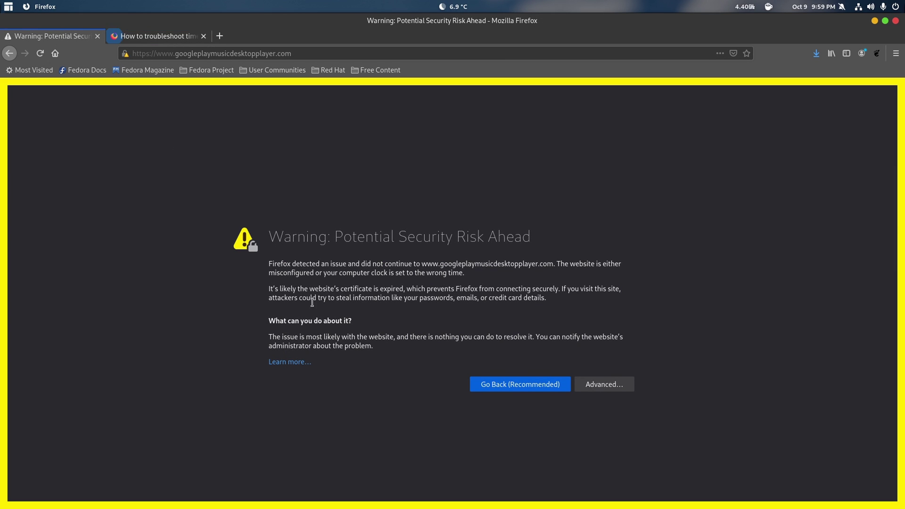
{"action": "left_click", "coordinate": [582, 386]}
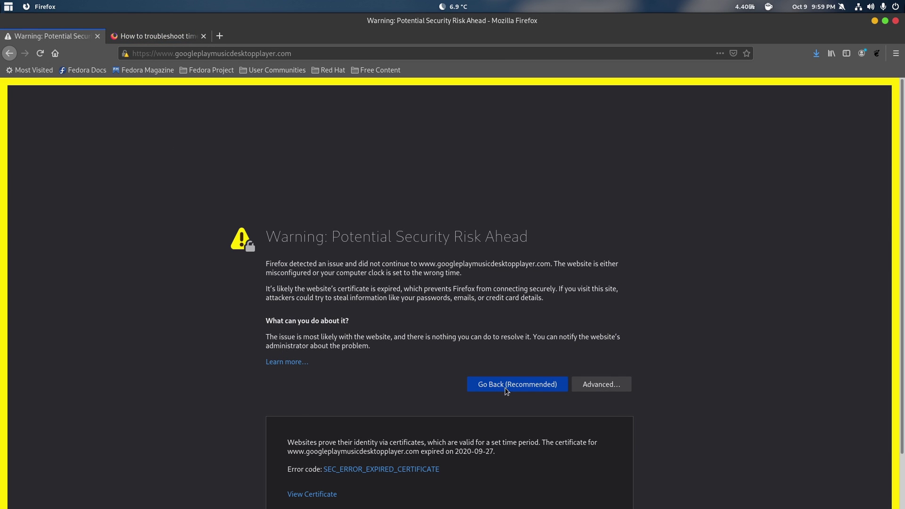
{"action": "scroll", "coordinate": [424, 424], "scroll_direction": "down", "scroll_amount": 2}
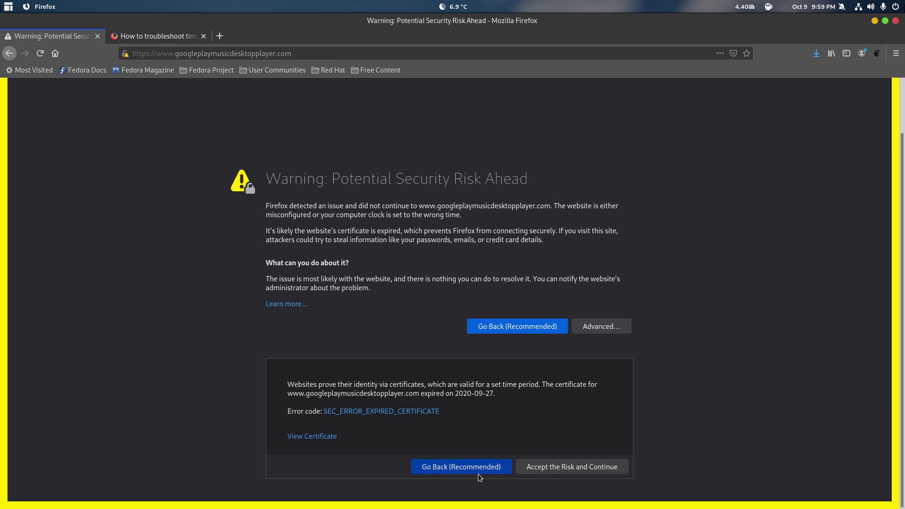
{"action": "left_click", "coordinate": [533, 469]}
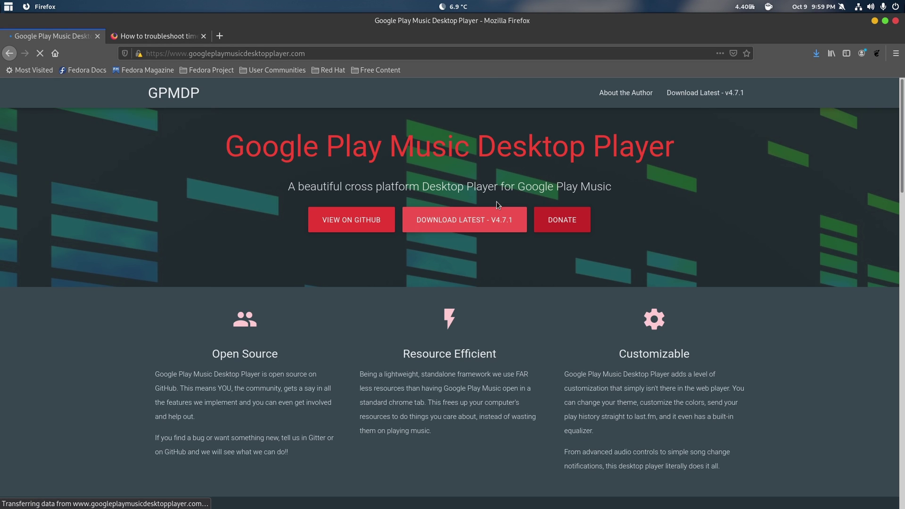
Step: Download the Fedora 64-bit Google Play Music Desktop Player 4.7.1 RPM and open it with Software Install
{"action": "left_click", "coordinate": [470, 218]}
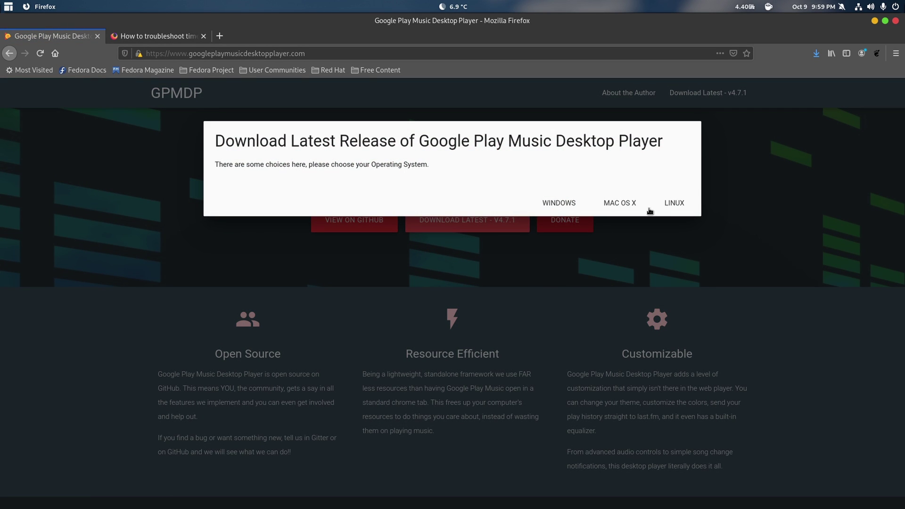
{"action": "left_click", "coordinate": [671, 205]}
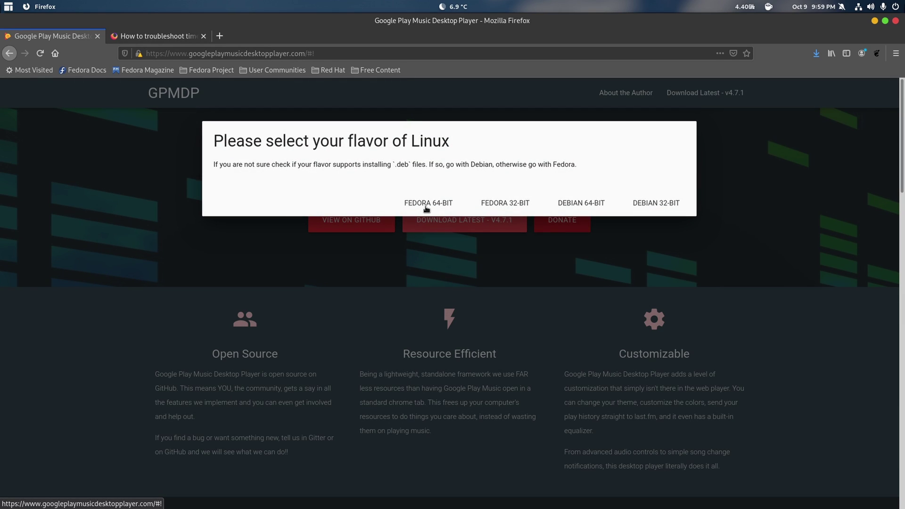
{"action": "left_click", "coordinate": [417, 210]}
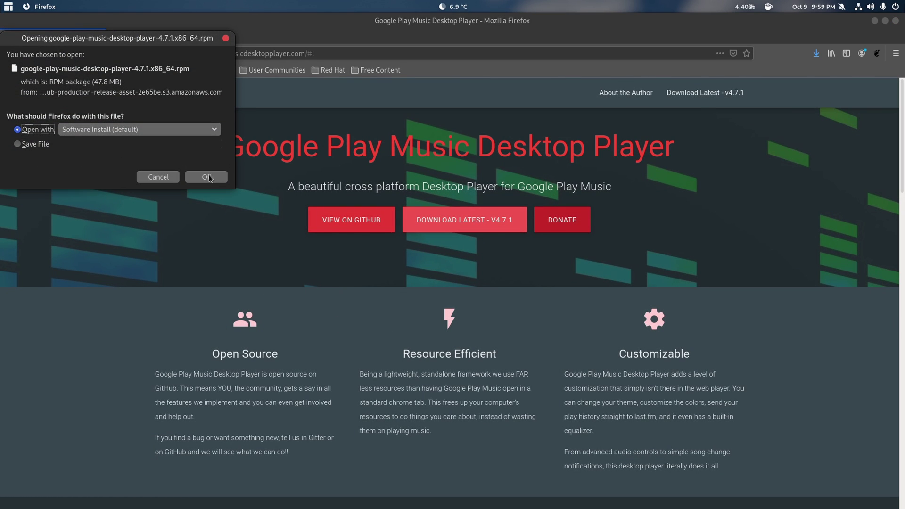
{"action": "left_click", "coordinate": [207, 176]}
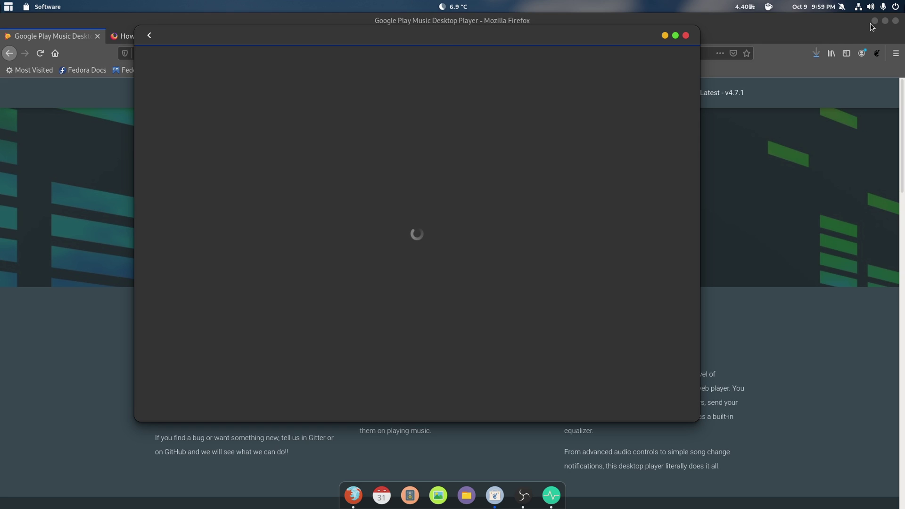
Step: Install google-play-music-desktop-player 4.7.1-1 from the local file, authorising with the account password
{"action": "left_click", "coordinate": [874, 20]}
{"action": "left_click", "coordinate": [252, 102]}
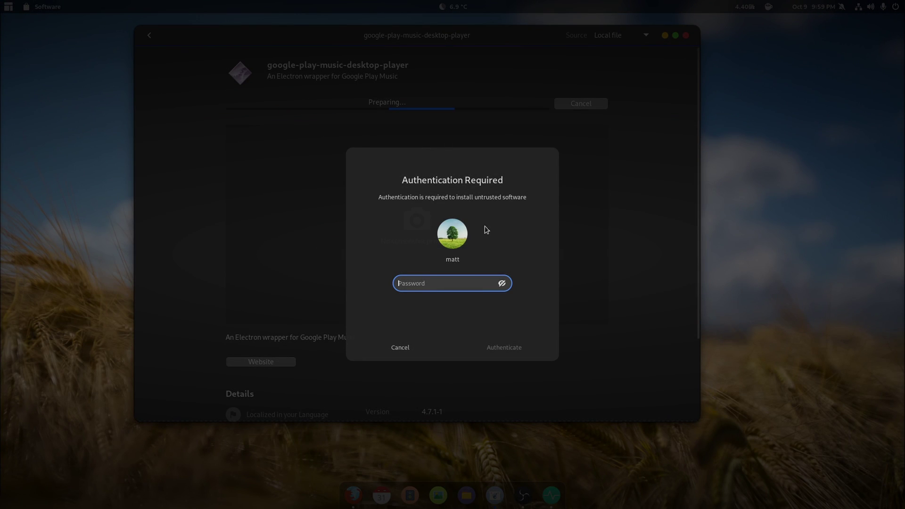
{"action": "type", "text": "password"}
{"action": "key", "text": "Return"}
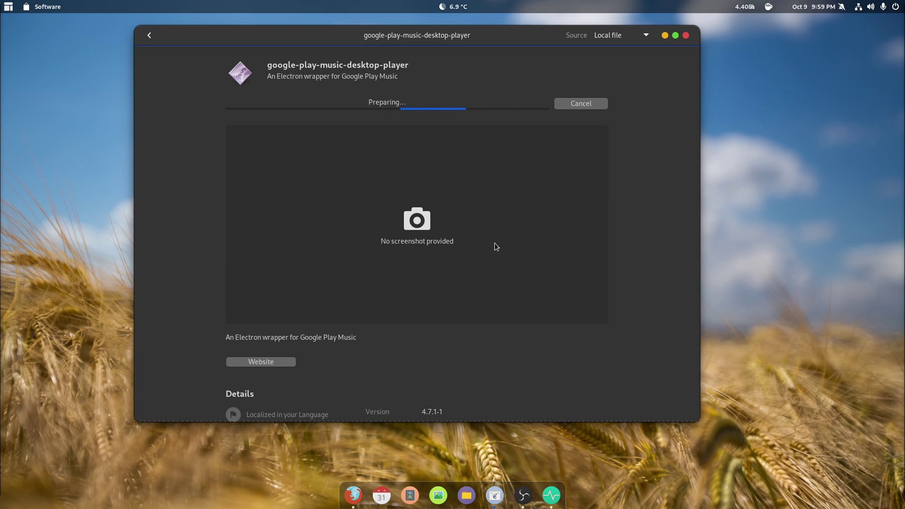
Step: Show the Updates page, move the Software window down-right, and open the application menu
{"action": "left_click", "coordinate": [149, 37]}
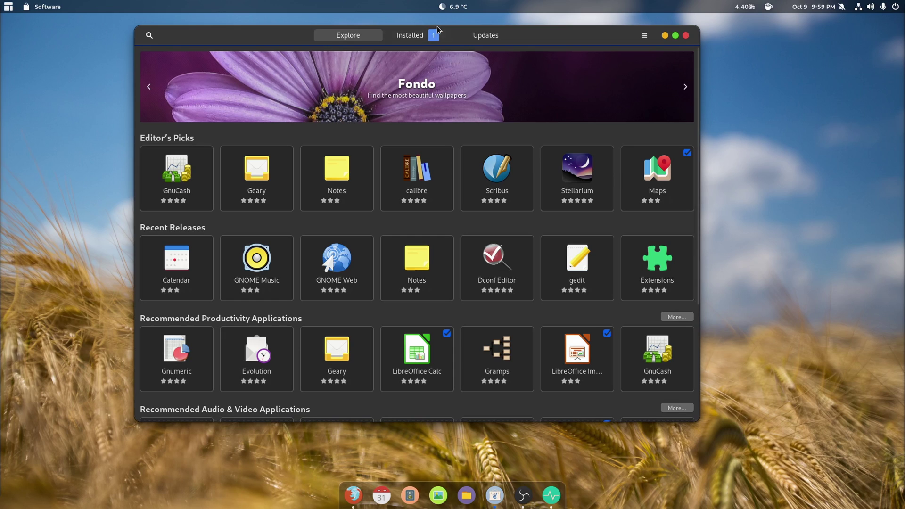
{"action": "left_click", "coordinate": [481, 37]}
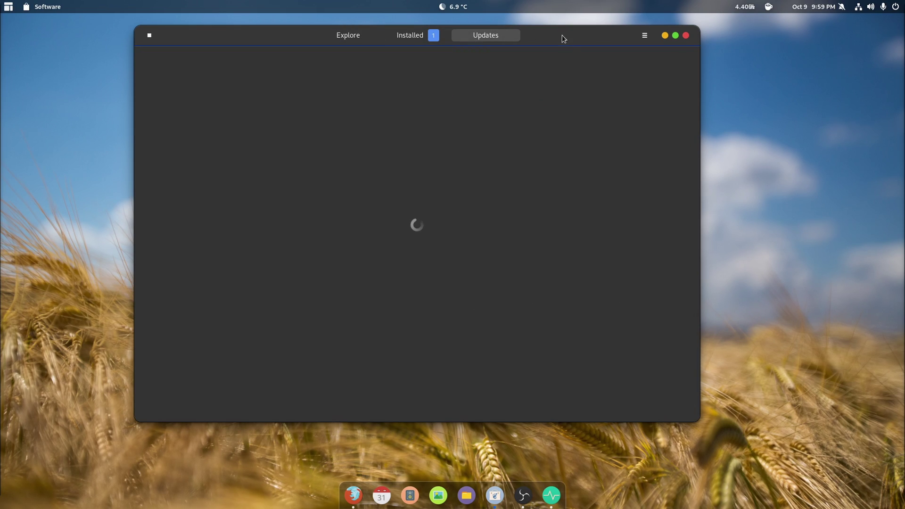
{"action": "left_click_drag", "start_coordinate": [561, 35], "coordinate": [593, 60]}
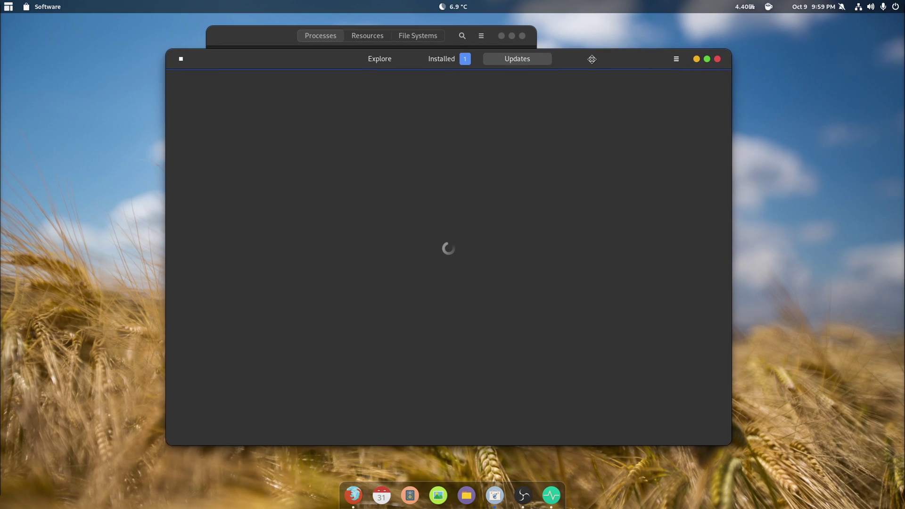
{"action": "left_click", "coordinate": [8, 7]}
Step: Launch a centred Terminal window and type the command 'sudo dnf install git cmake make'
{"action": "left_click", "coordinate": [41, 45]}
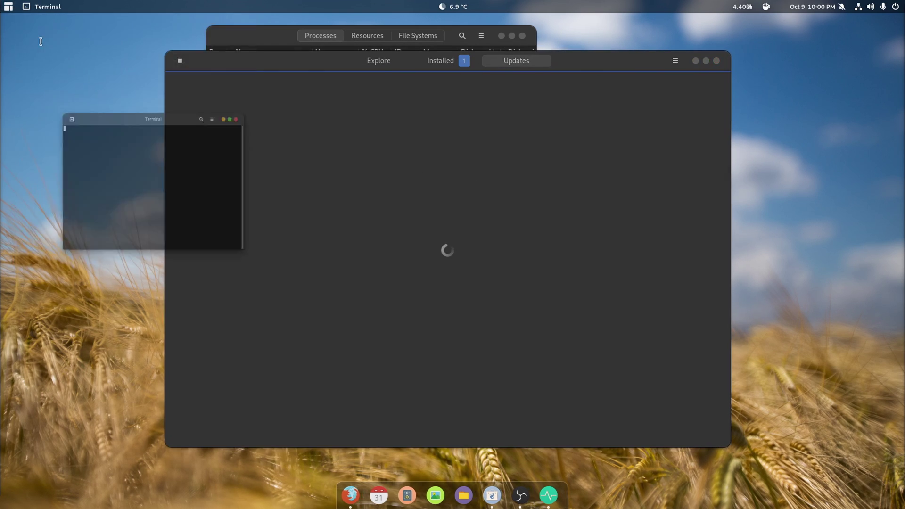
{"action": "left_click_drag", "start_coordinate": [174, 34], "coordinate": [524, 259]}
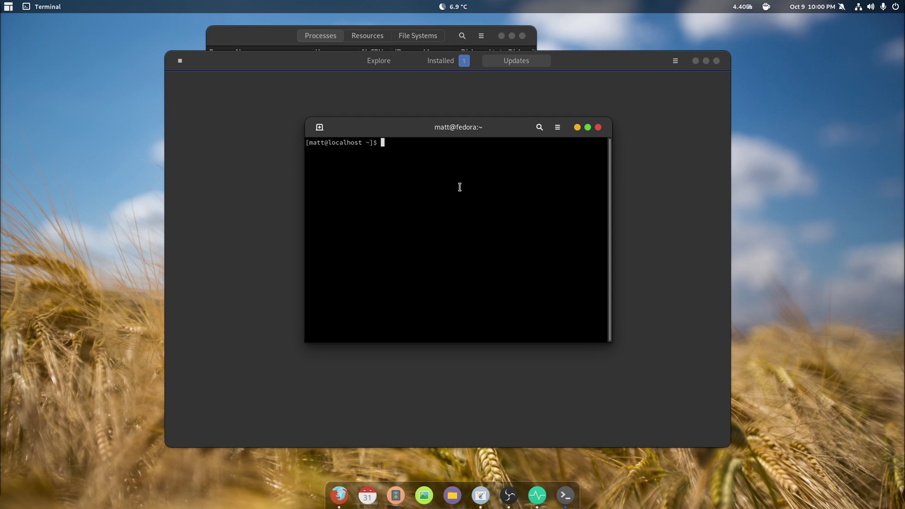
{"action": "type", "text": "sudo"}
{"action": "key", "text": "BackSpace"}
{"action": "key", "text": "BackSpace"}
{"action": "key", "text": "BackSpace"}
{"action": "type", "text": "do "}
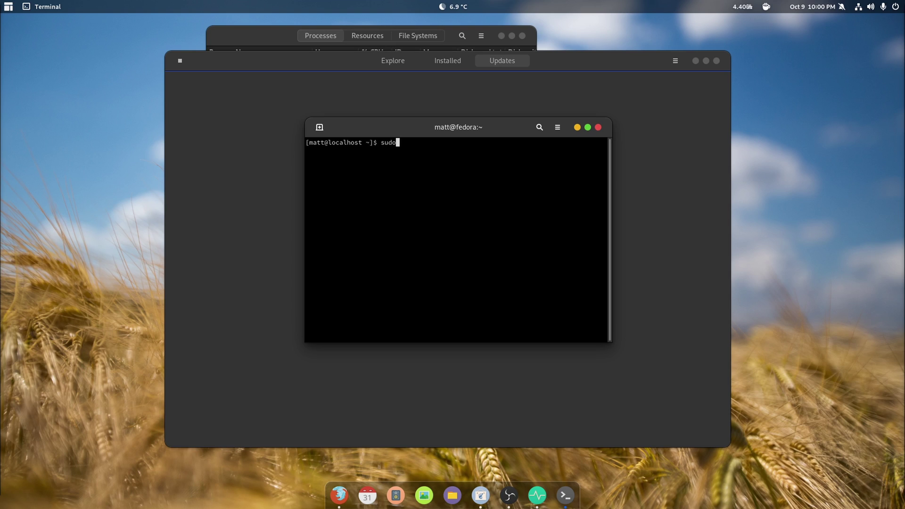
{"action": "type", "text": "dnf install"}
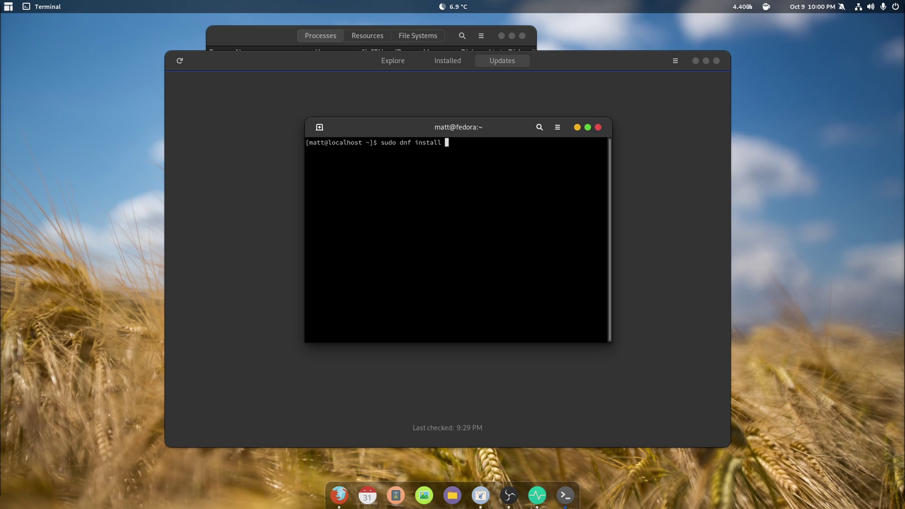
{"action": "type", "text": " git cmake make"}
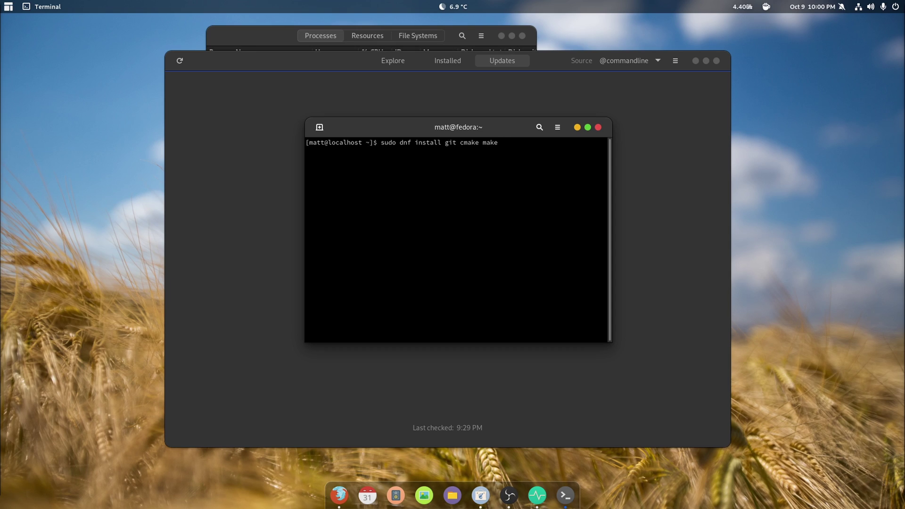
Step: Run the dnf install, authorise it with the sudo password, and confirm installing the 8 packages
{"action": "key", "text": "Return"}
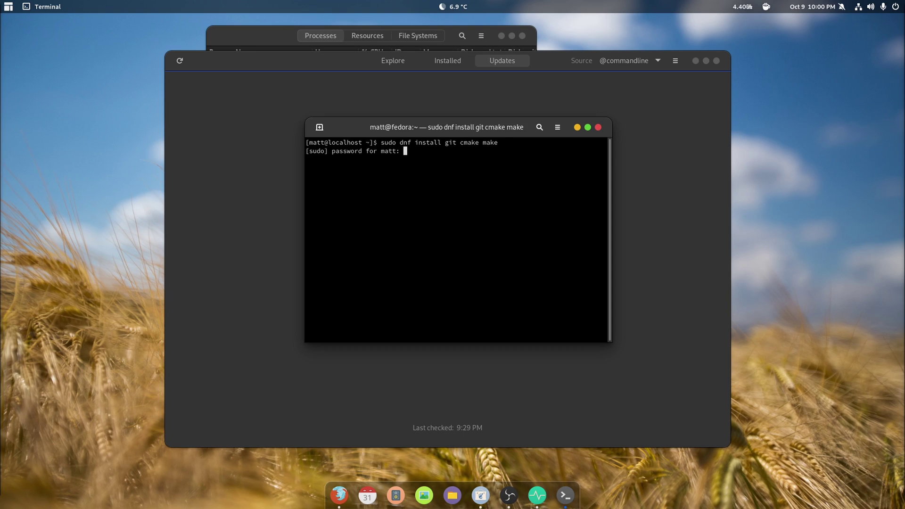
{"action": "key", "text": "Return"}
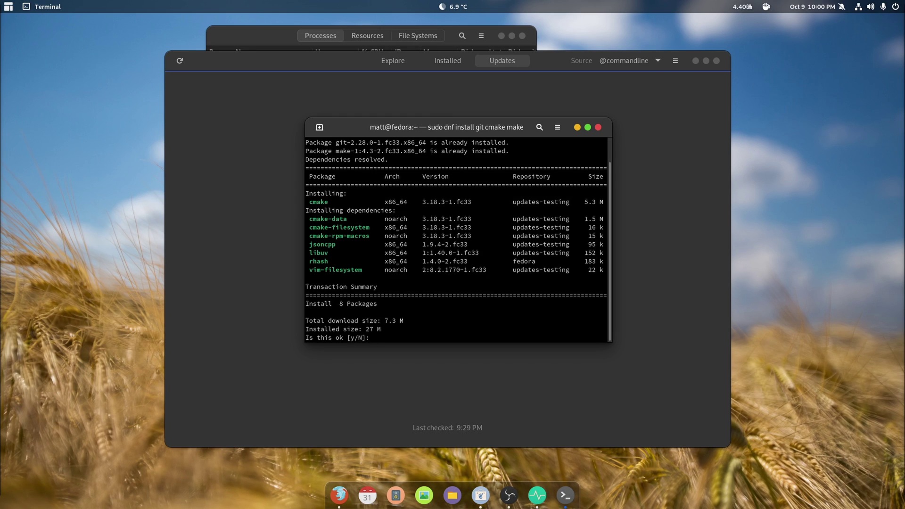
{"action": "type", "text": "y"}
{"action": "key", "text": "Return"}
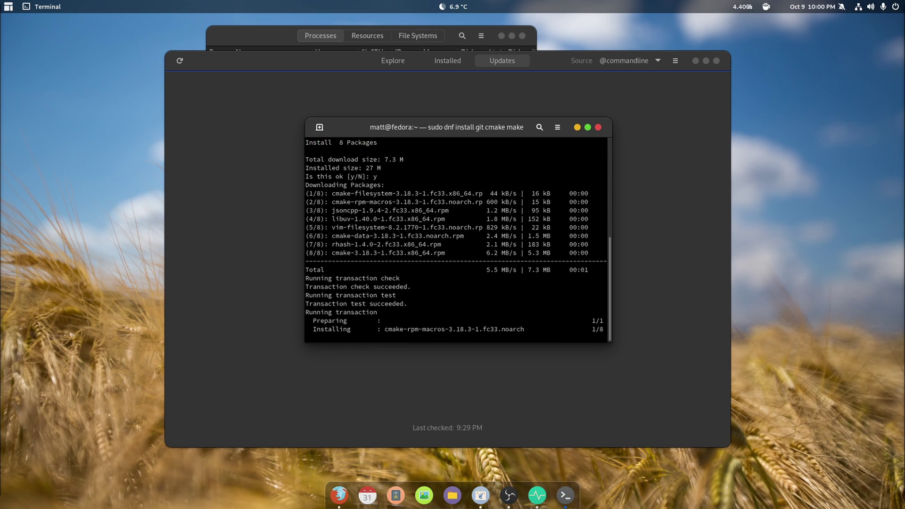